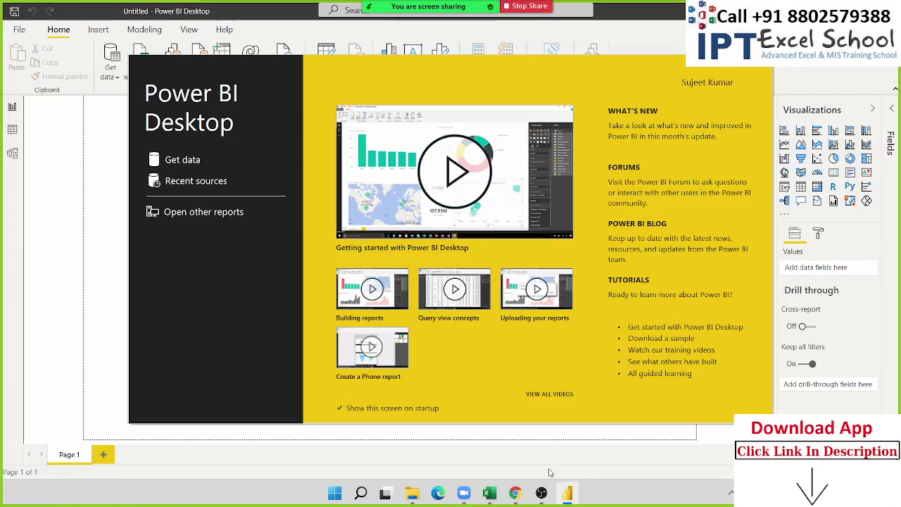
Dismiss the start-up welcome screen to reveal the empty untitled report canvas.
{"action": "mouse_move", "coordinate": [465, 64]}
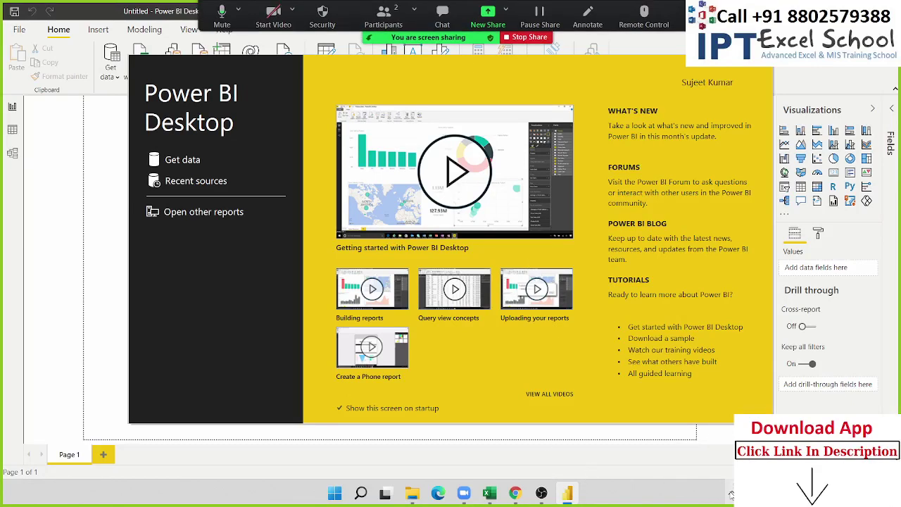
{"action": "left_click", "coordinate": [732, 494]}
{"action": "left_click", "coordinate": [731, 495]}
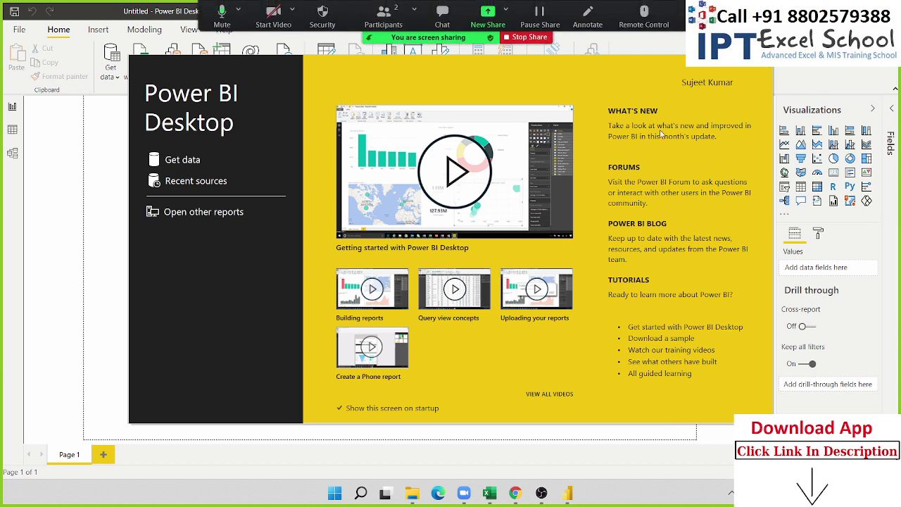
{"action": "left_click", "coordinate": [768, 69]}
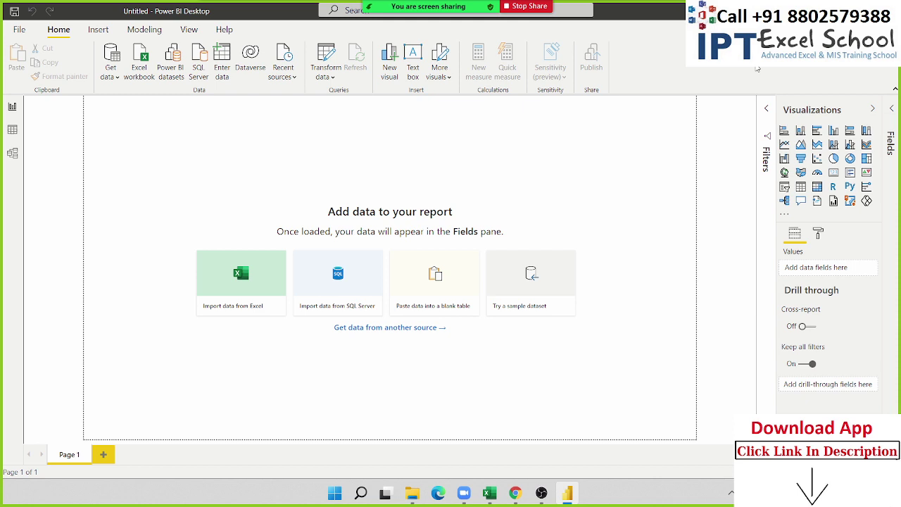
Import the IT-Data sheet from the IT-Data (1) Excel workbook into the model.
{"action": "left_click", "coordinate": [223, 276]}
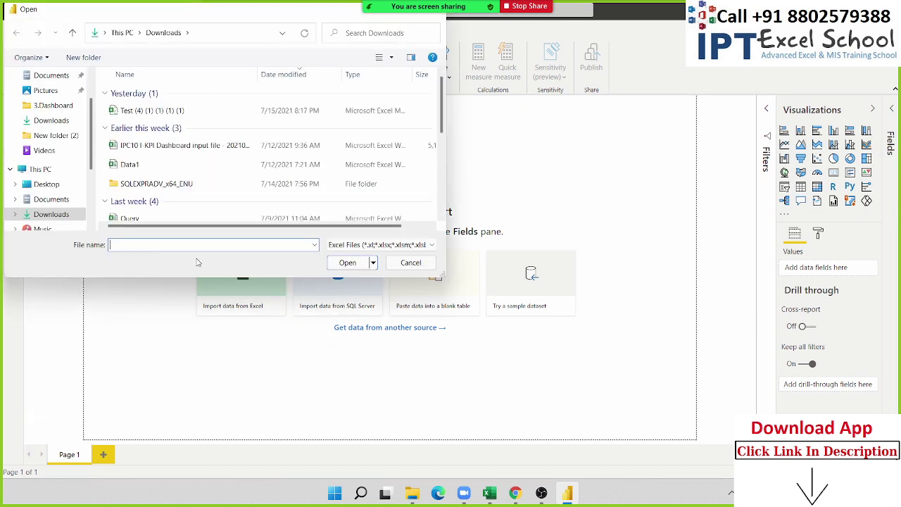
{"action": "scroll", "coordinate": [181, 181], "scroll_direction": "down", "scroll_amount": 1}
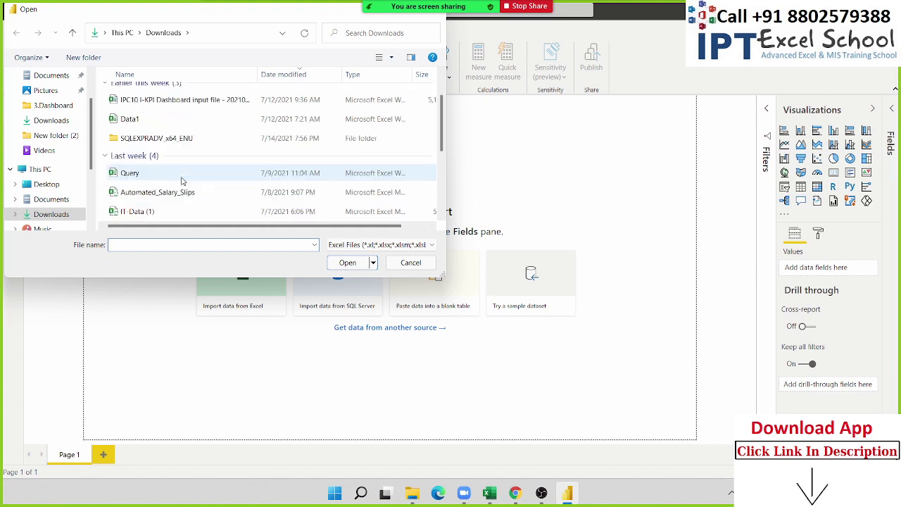
{"action": "scroll", "coordinate": [181, 182], "scroll_direction": "down", "scroll_amount": 1}
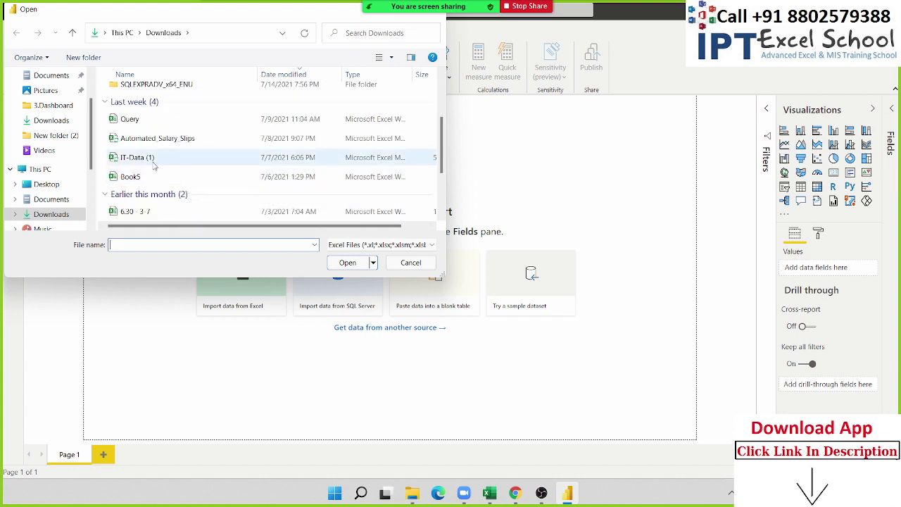
{"action": "left_click", "coordinate": [153, 164]}
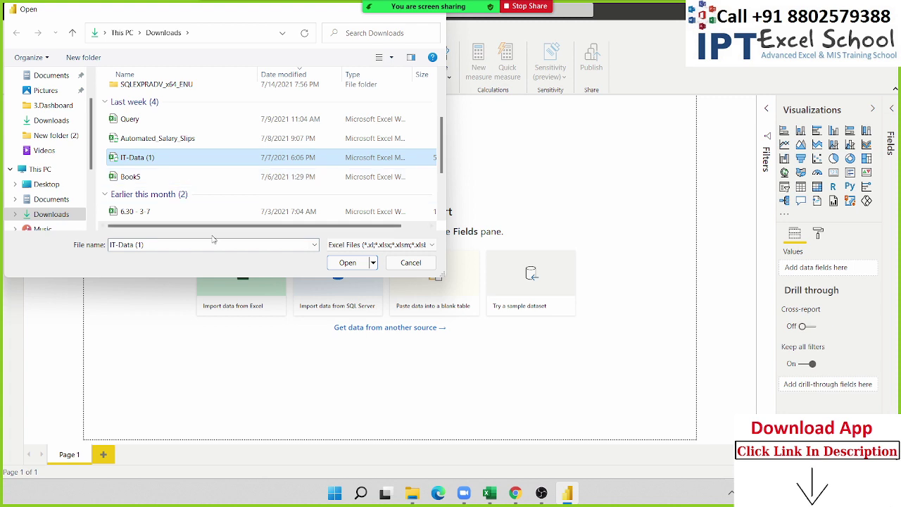
{"action": "left_click", "coordinate": [361, 268]}
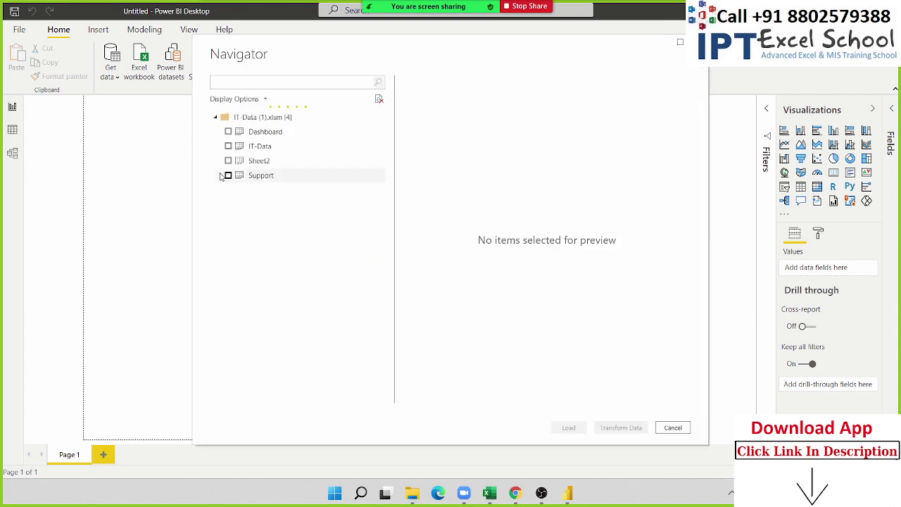
{"action": "left_click", "coordinate": [226, 151]}
{"action": "left_click", "coordinate": [228, 147]}
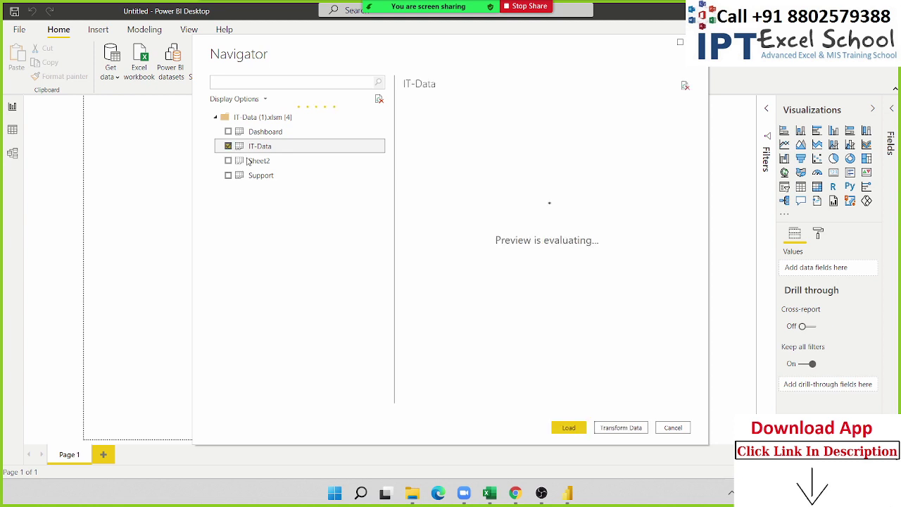
{"action": "left_click", "coordinate": [570, 428]}
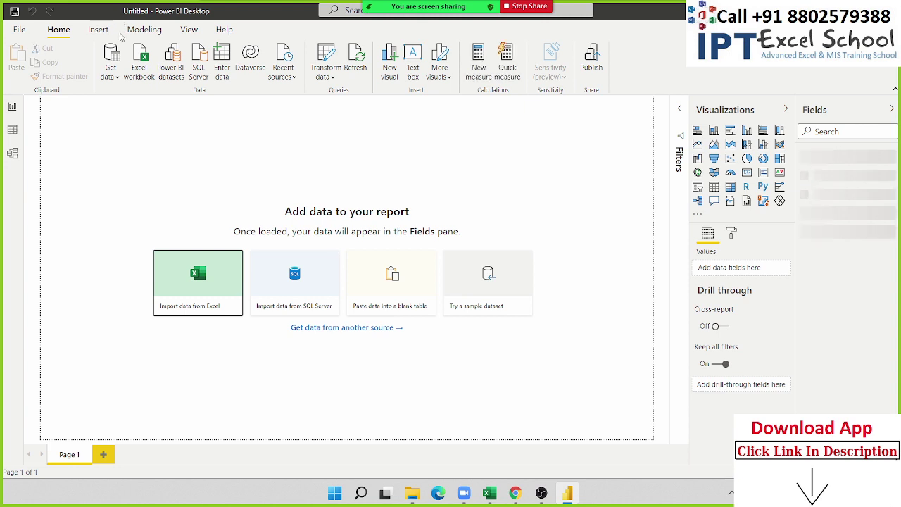
Load Sheet1 from the Data1 Excel workbook as a second table.
{"action": "left_click", "coordinate": [146, 64]}
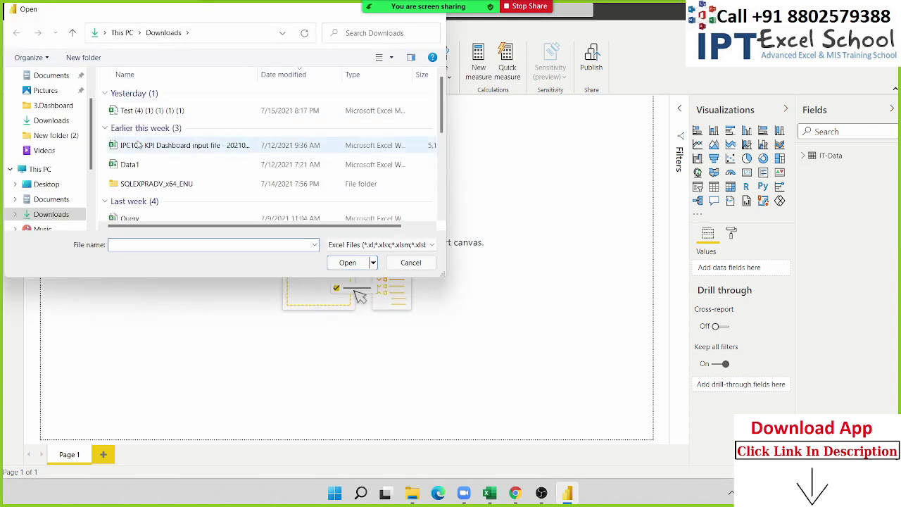
{"action": "left_click", "coordinate": [139, 168]}
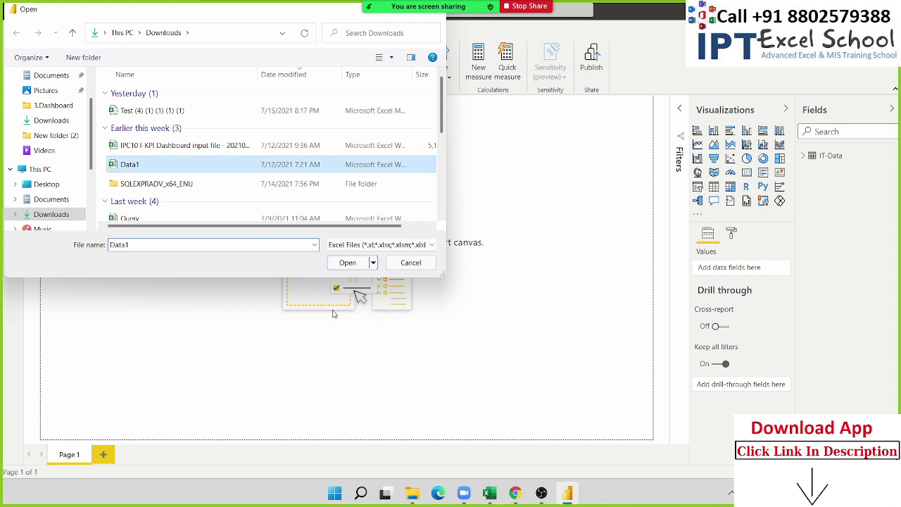
{"action": "left_click", "coordinate": [347, 263]}
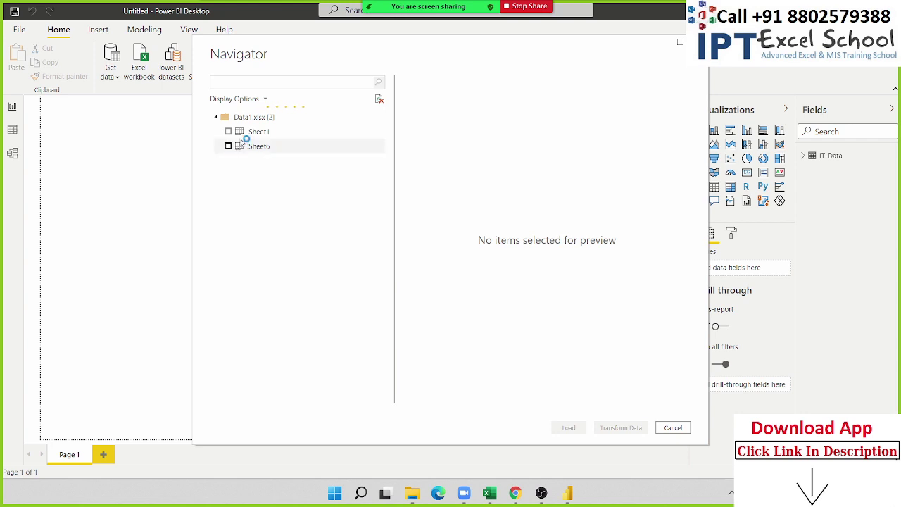
{"action": "left_click", "coordinate": [228, 132]}
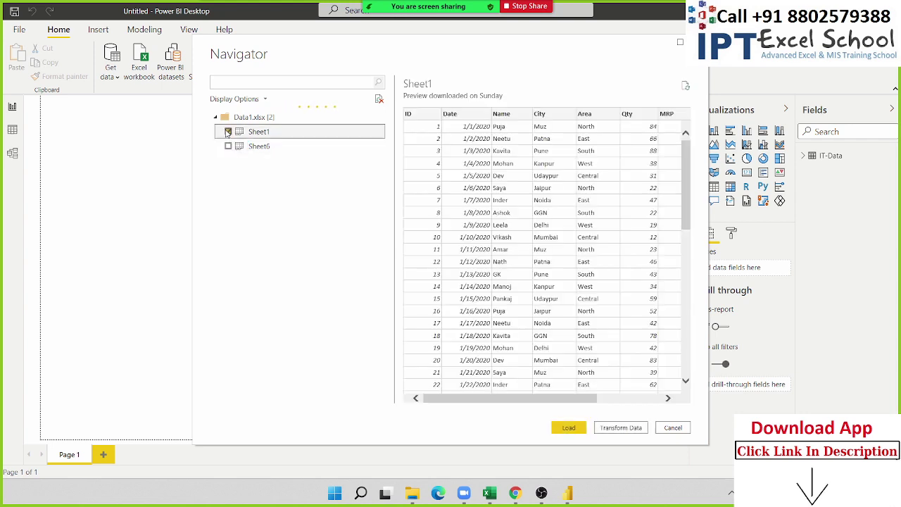
{"action": "left_click", "coordinate": [563, 428]}
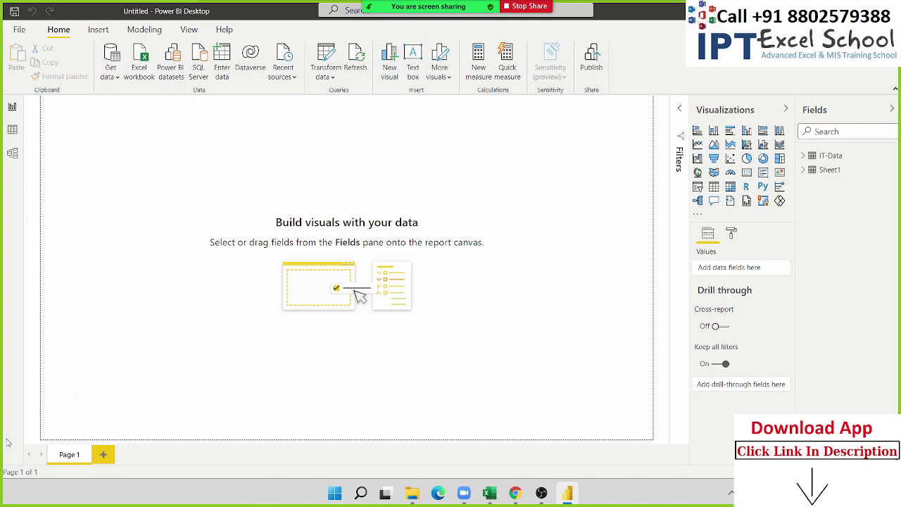
View Sheet1's rows, look at the Qty and MRP columns, and add a new calculated column.
{"action": "left_click", "coordinate": [13, 131]}
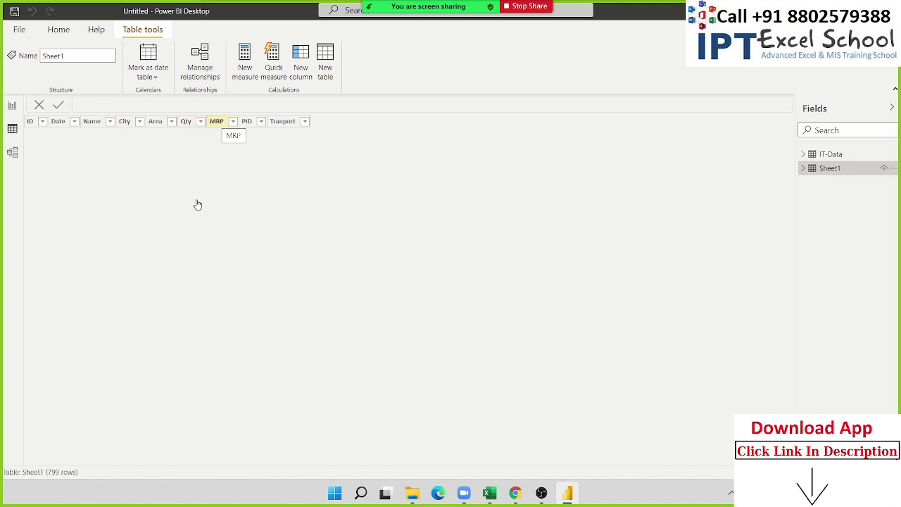
{"action": "left_click", "coordinate": [252, 123]}
{"action": "left_click", "coordinate": [284, 121]}
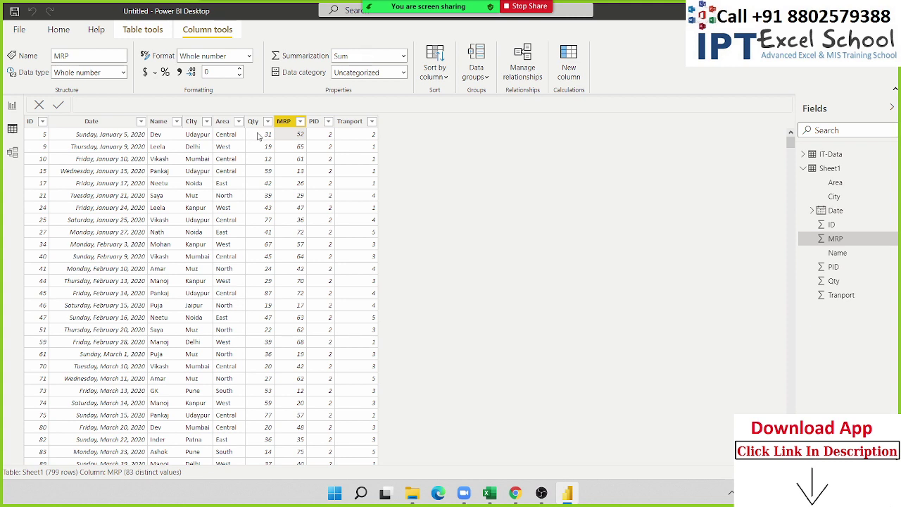
{"action": "left_click", "coordinate": [273, 141]}
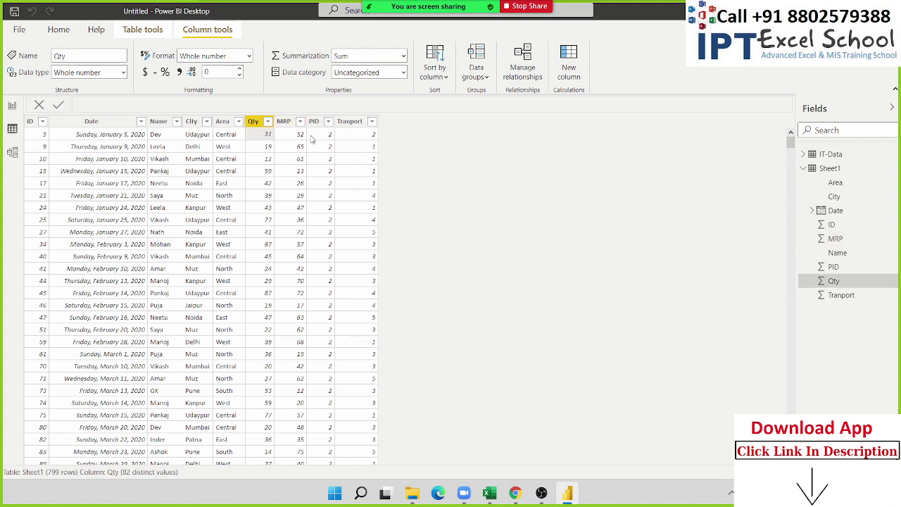
{"action": "left_click", "coordinate": [305, 138]}
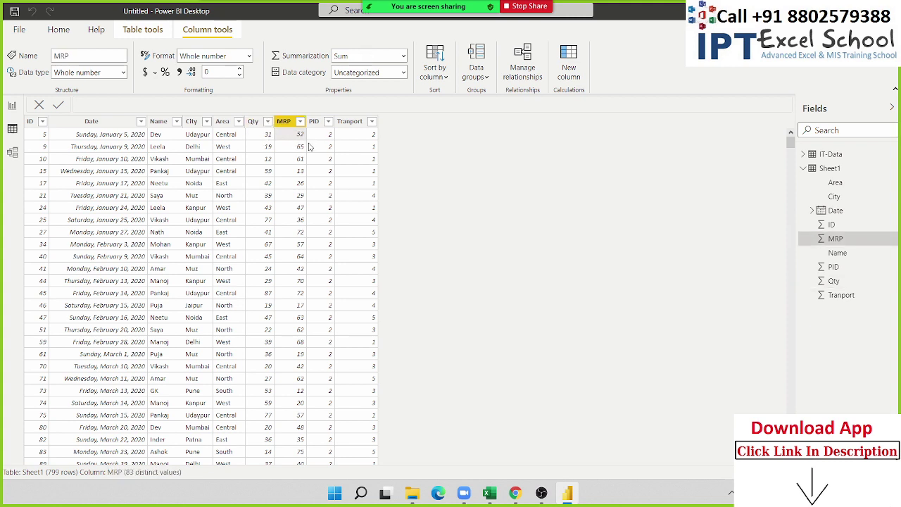
{"action": "left_click", "coordinate": [572, 83]}
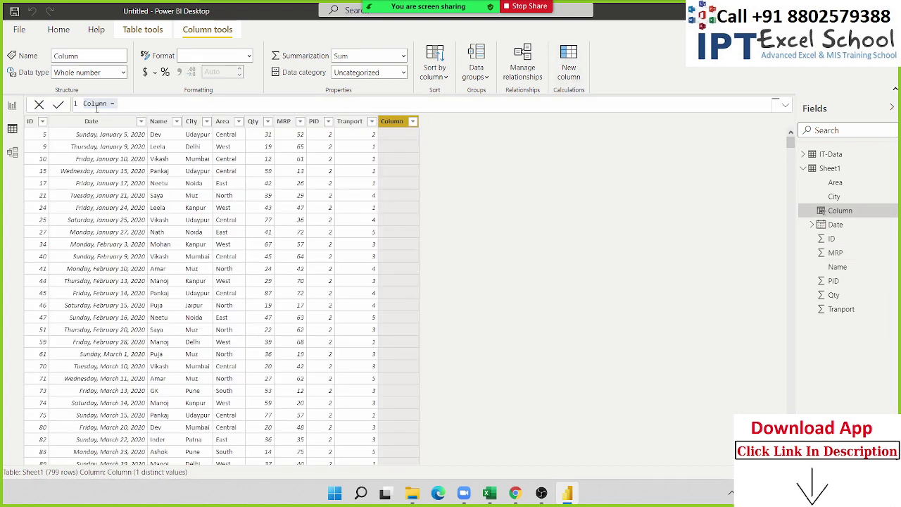
Define the column as Total = Sheet1[Qty]*Sheet1[MRP] and return to Report view.
{"action": "double_click", "coordinate": [96, 104]}
{"action": "type", "text": "Total"}
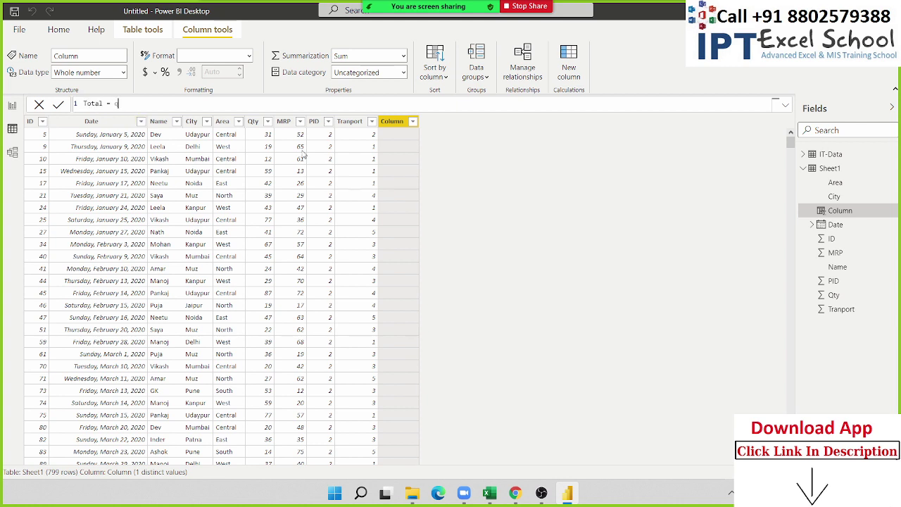
{"action": "type", "text": " = Sheet1[Qty]"}
{"action": "type", "text": "*Sheet1[MRP]"}
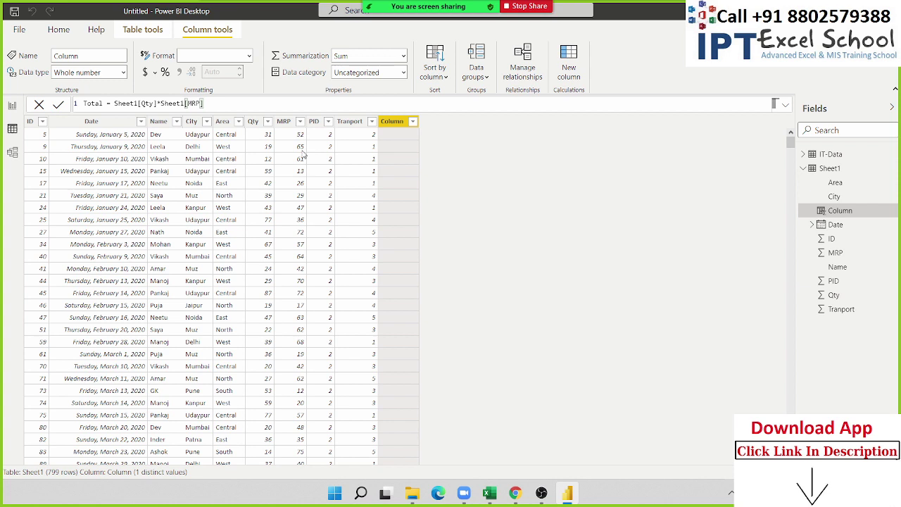
{"action": "key", "text": "Return"}
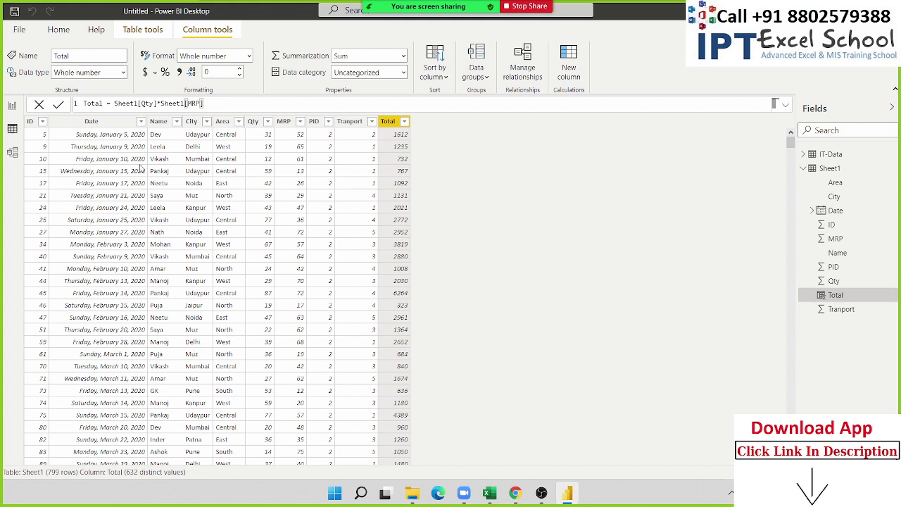
{"action": "left_click", "coordinate": [10, 105]}
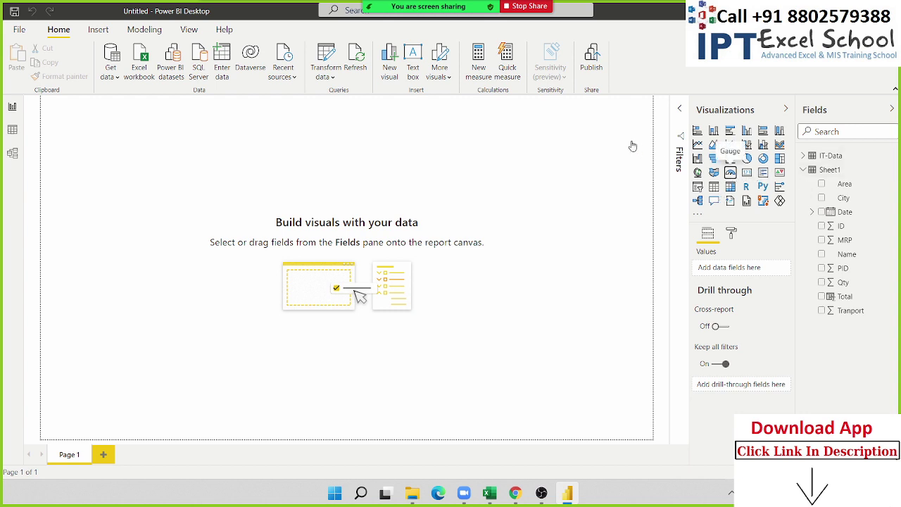
Add a Qty gauge reading 38K of 76K at the top left and make it shorter.
{"action": "left_click", "coordinate": [729, 172]}
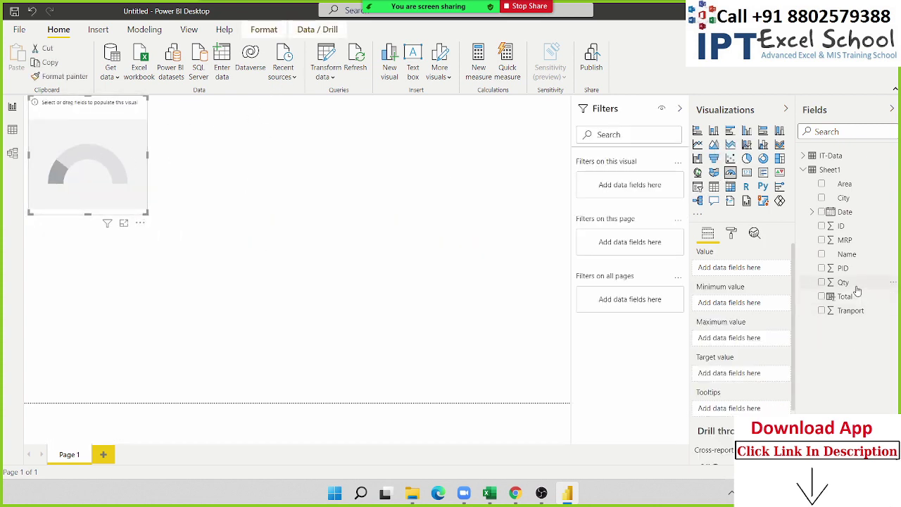
{"action": "mouse_move", "coordinate": [860, 284]}
{"action": "left_mouse_down"}
{"action": "mouse_move", "coordinate": [99, 196]}
{"action": "mouse_move", "coordinate": [146, 213]}
{"action": "left_mouse_up"}
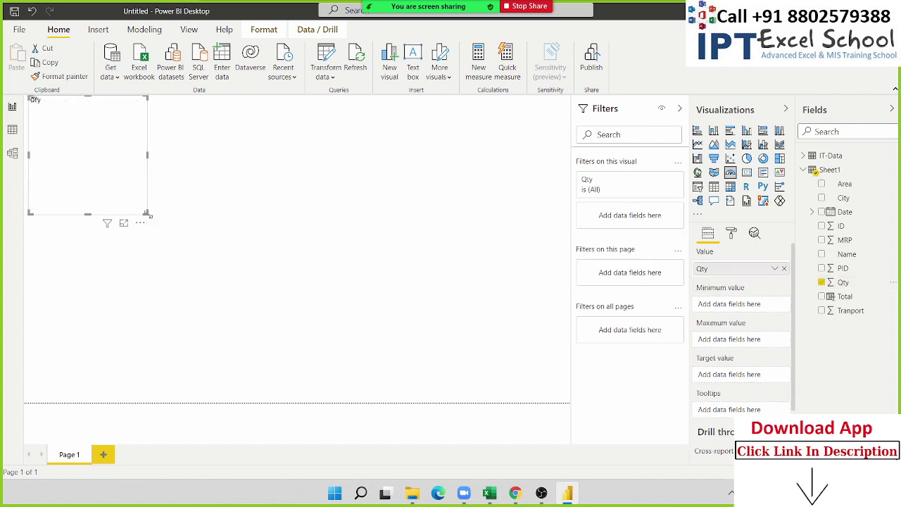
{"action": "left_click_drag", "start_coordinate": [147, 213], "coordinate": [147, 164]}
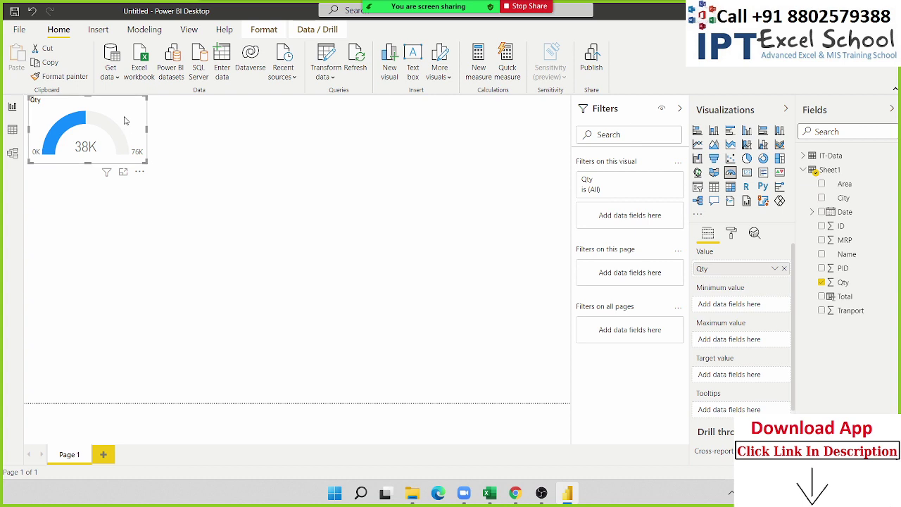
{"action": "left_click", "coordinate": [366, 249]}
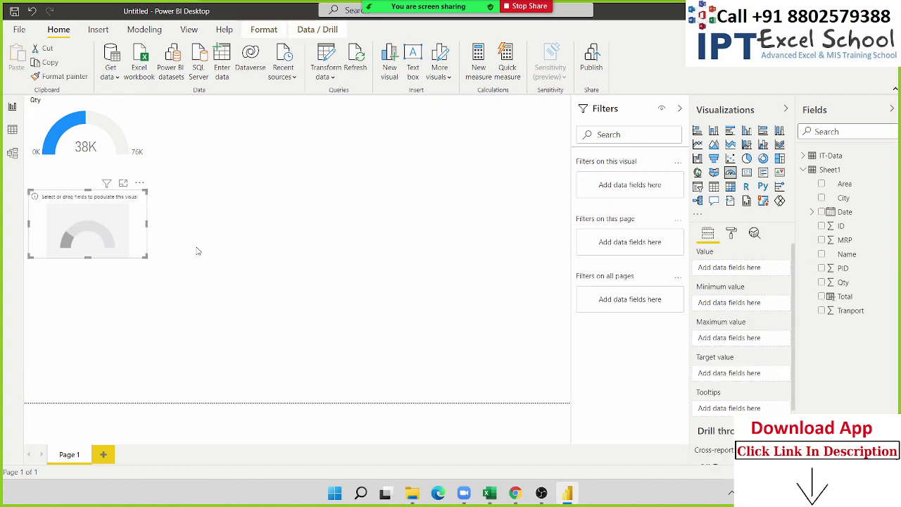
Move the empty gauge to the upper right and add IT-Data's T_Numar to it.
{"action": "mouse_move", "coordinate": [109, 194]}
{"action": "left_mouse_down"}
{"action": "mouse_move", "coordinate": [523, 166]}
{"action": "mouse_move", "coordinate": [533, 107]}
{"action": "left_mouse_up"}
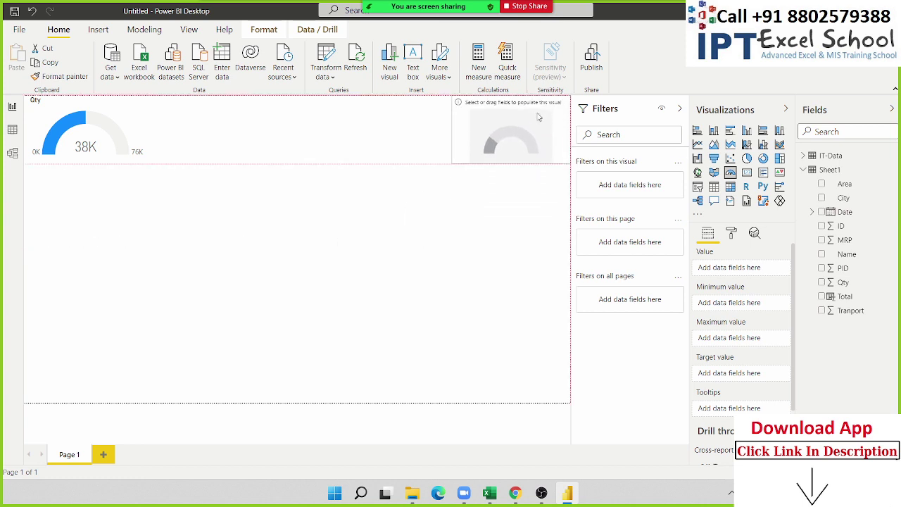
{"action": "left_click", "coordinate": [804, 169]}
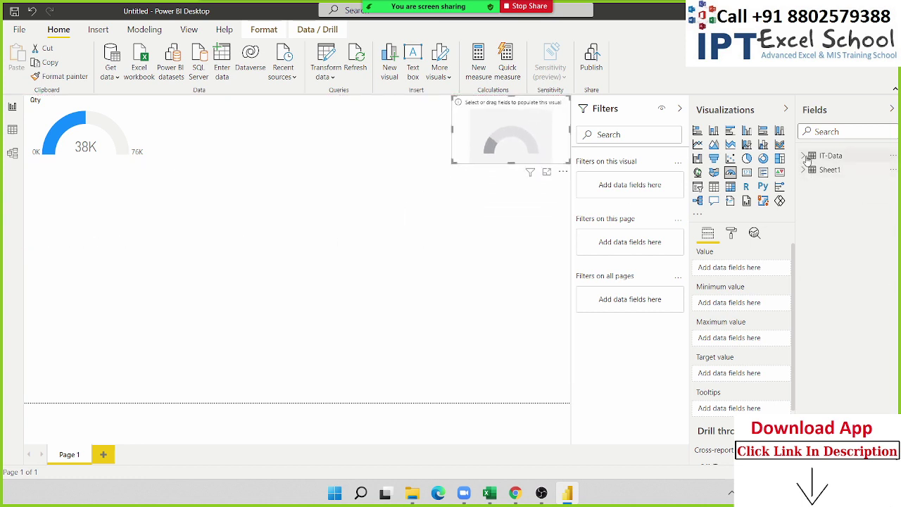
{"action": "left_click", "coordinate": [803, 155]}
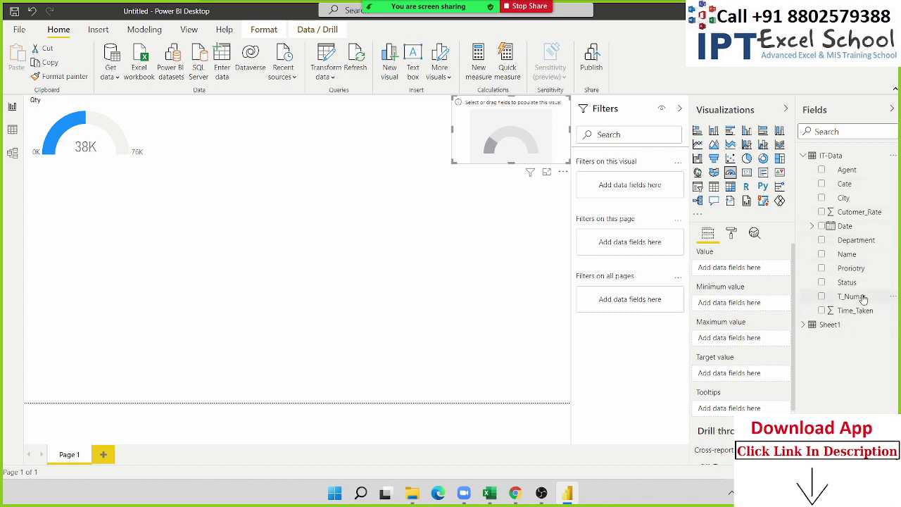
{"action": "left_click_drag", "start_coordinate": [852, 297], "coordinate": [538, 174]}
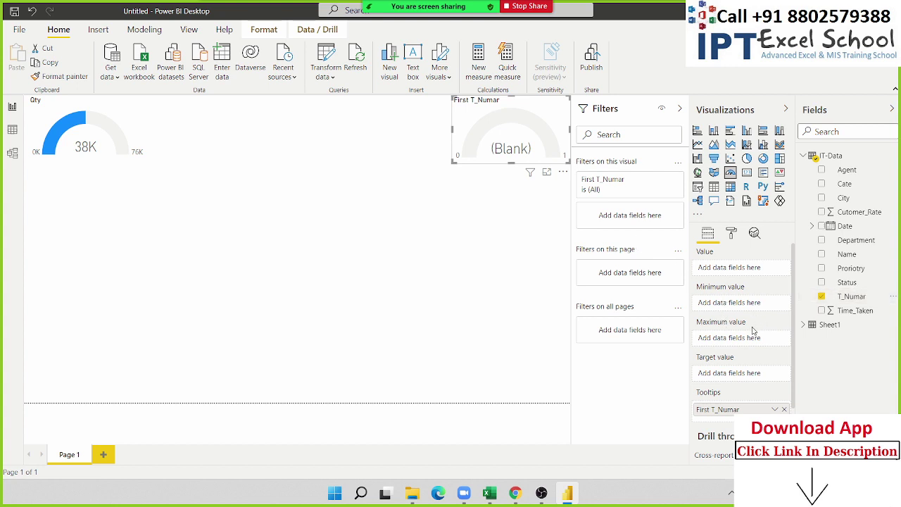
{"action": "scroll", "coordinate": [750, 332], "scroll_direction": "down", "scroll_amount": 2}
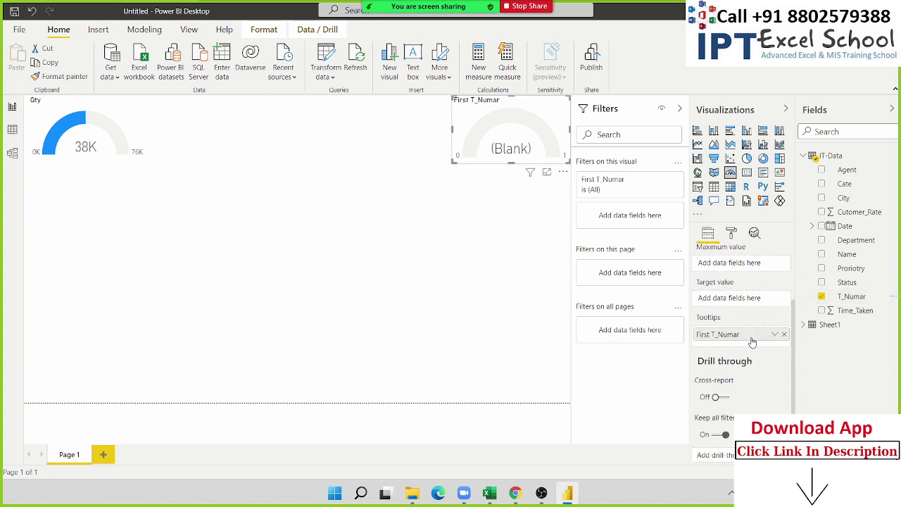
{"action": "scroll", "coordinate": [751, 341], "scroll_direction": "up", "scroll_amount": 2}
Make Count of T_Numar the gauge value instead of a tooltip, then enlarge the gauge slightly.
{"action": "mouse_move", "coordinate": [732, 409]}
{"action": "left_mouse_down"}
{"action": "mouse_move", "coordinate": [745, 412]}
{"action": "mouse_move", "coordinate": [739, 280]}
{"action": "left_mouse_up"}
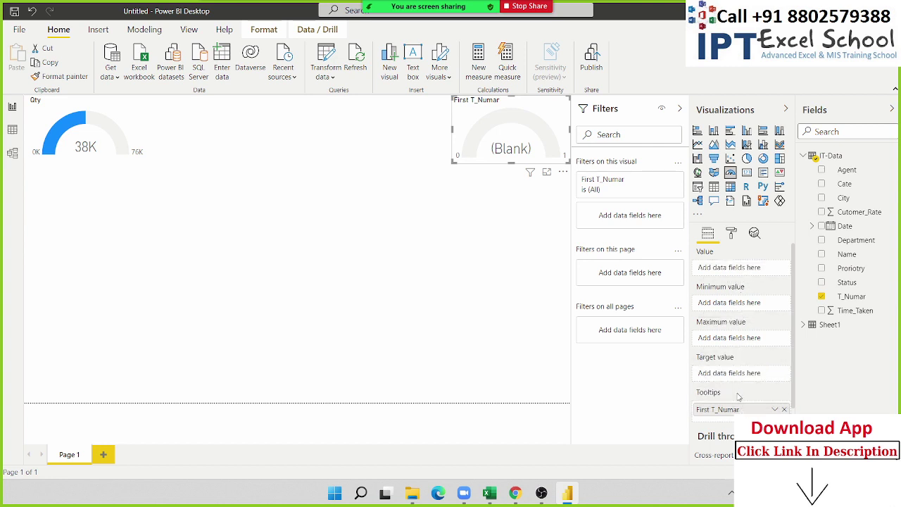
{"action": "left_click_drag", "start_coordinate": [740, 410], "coordinate": [742, 271]}
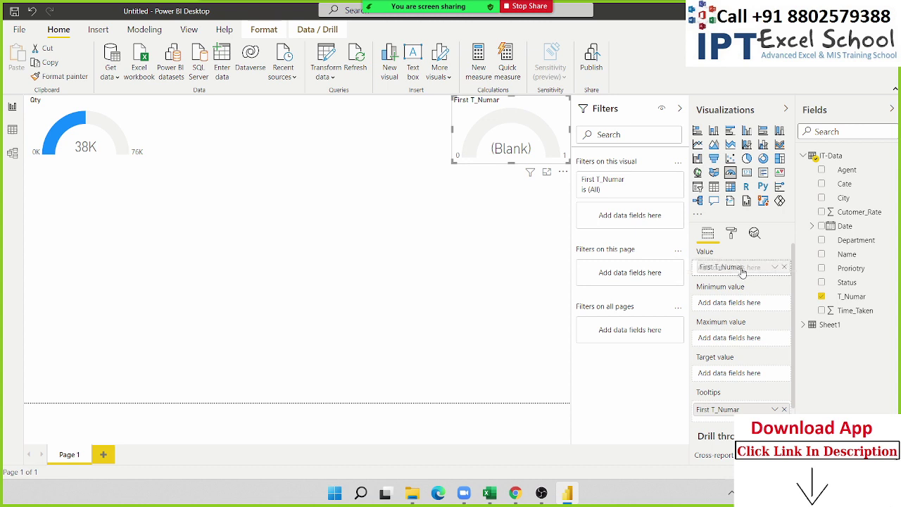
{"action": "left_click", "coordinate": [785, 409]}
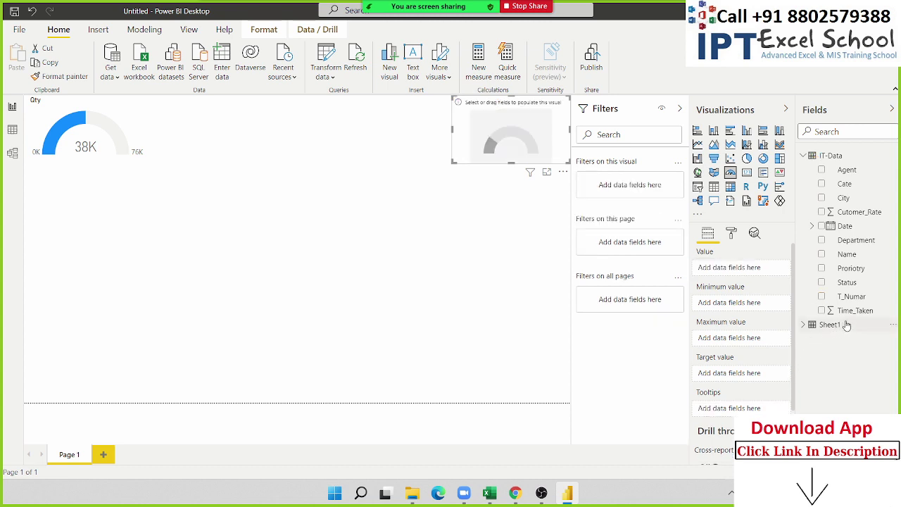
{"action": "mouse_move", "coordinate": [850, 296]}
{"action": "left_mouse_down"}
{"action": "mouse_move", "coordinate": [763, 297]}
{"action": "mouse_move", "coordinate": [741, 275]}
{"action": "left_mouse_up"}
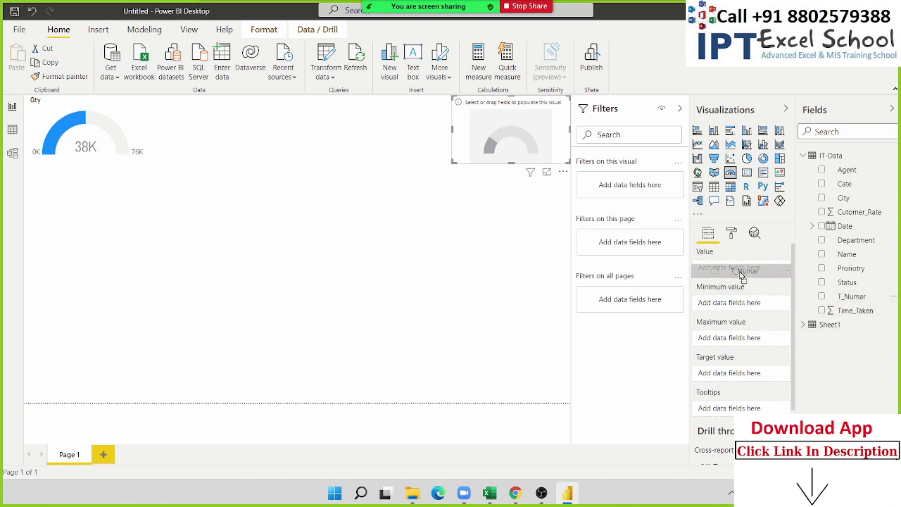
{"action": "left_click_drag", "start_coordinate": [741, 275], "coordinate": [740, 273]}
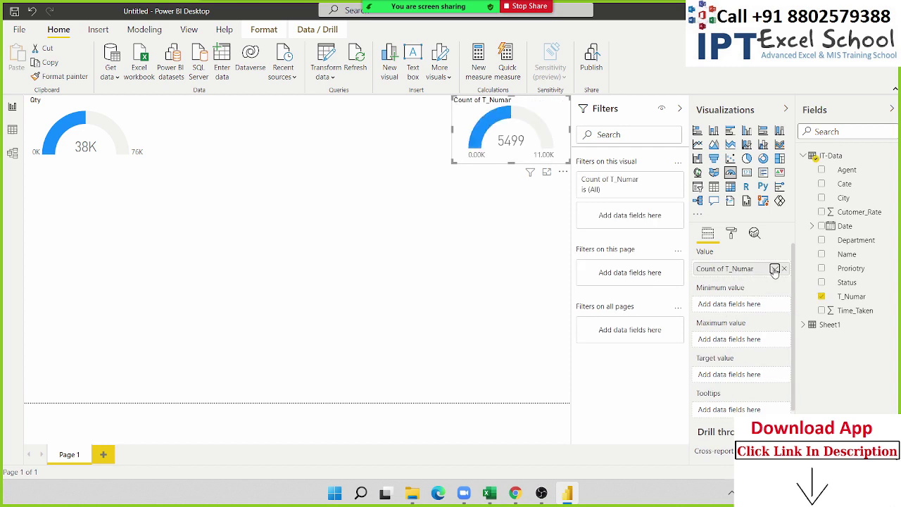
{"action": "left_click", "coordinate": [774, 268]}
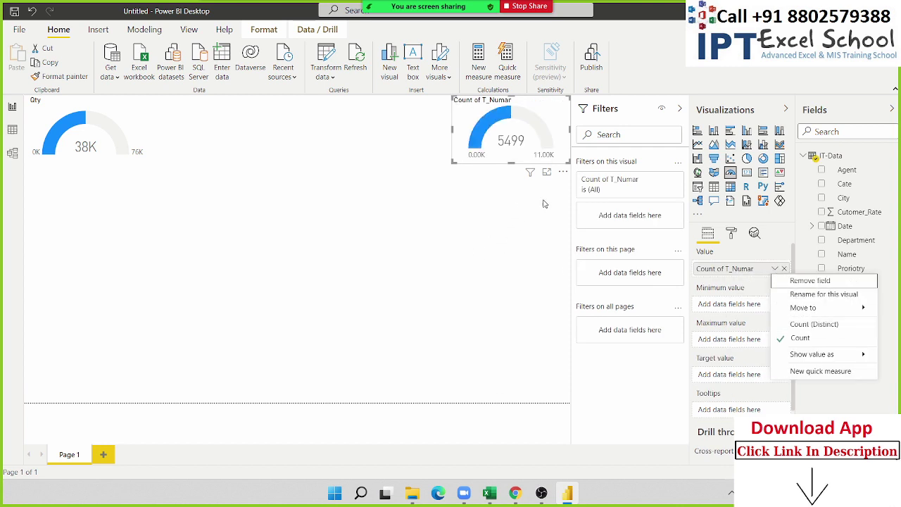
{"action": "left_click", "coordinate": [531, 230]}
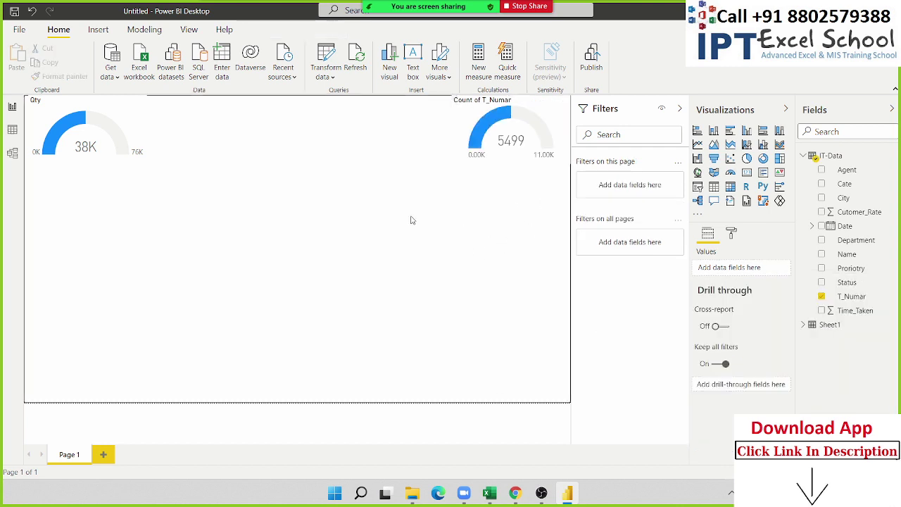
{"action": "left_click", "coordinate": [455, 163]}
{"action": "left_click_drag", "start_coordinate": [454, 163], "coordinate": [444, 173]}
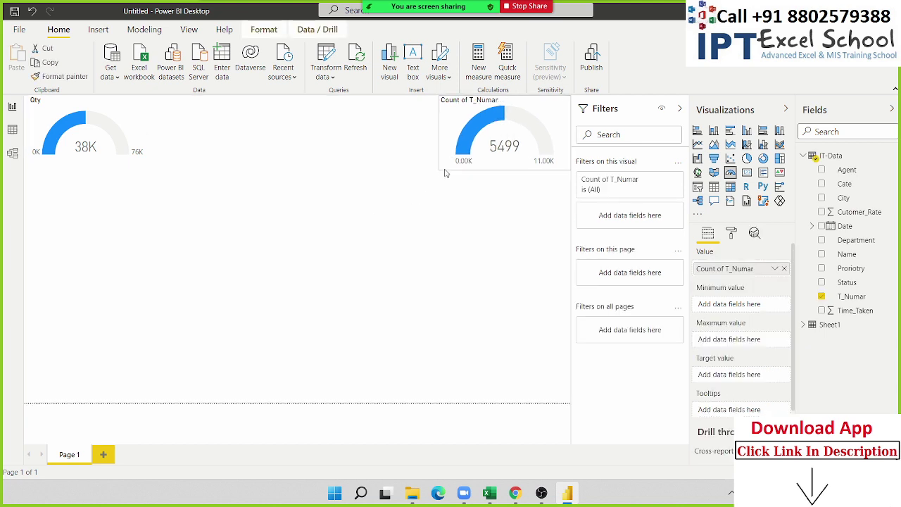
{"action": "left_click", "coordinate": [239, 120]}
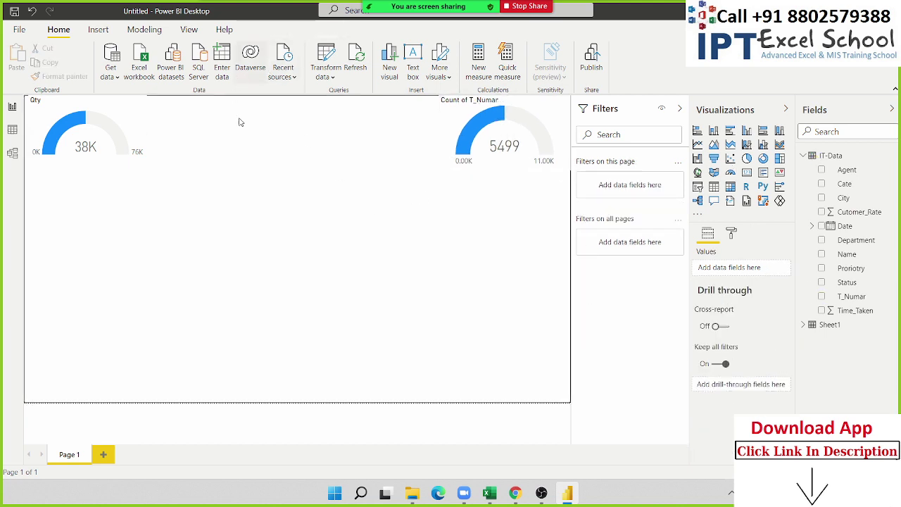
Insert a text box beside the Qty gauge and type the Monthly Sales Report 2021 title.
{"action": "left_click", "coordinate": [98, 29]}
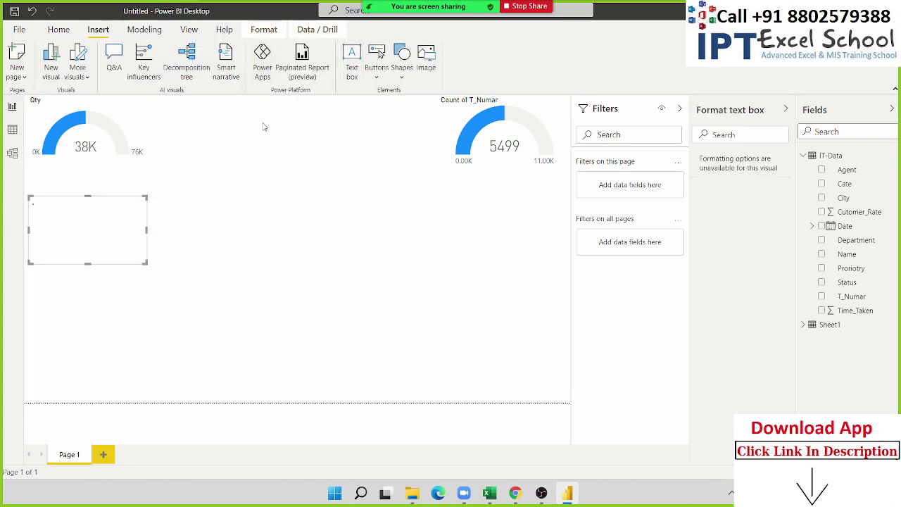
{"action": "left_click", "coordinate": [105, 217]}
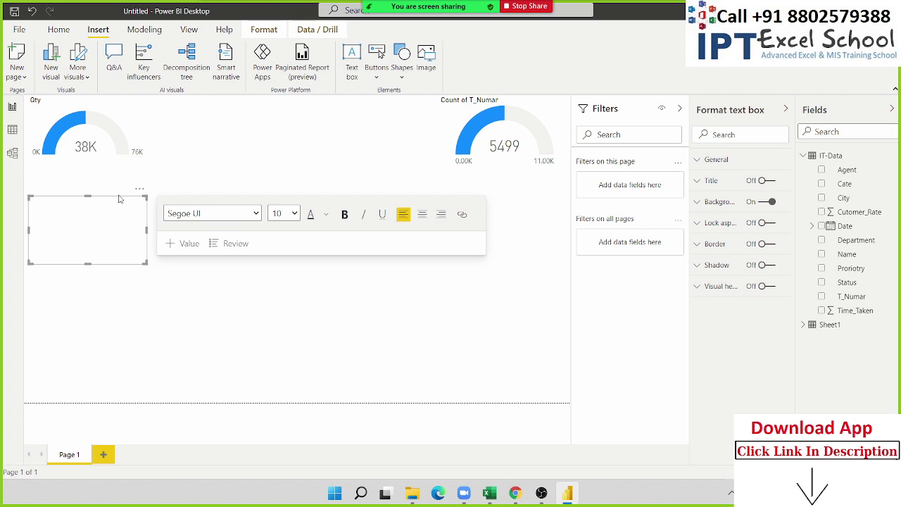
{"action": "left_click_drag", "start_coordinate": [120, 199], "coordinate": [231, 102]}
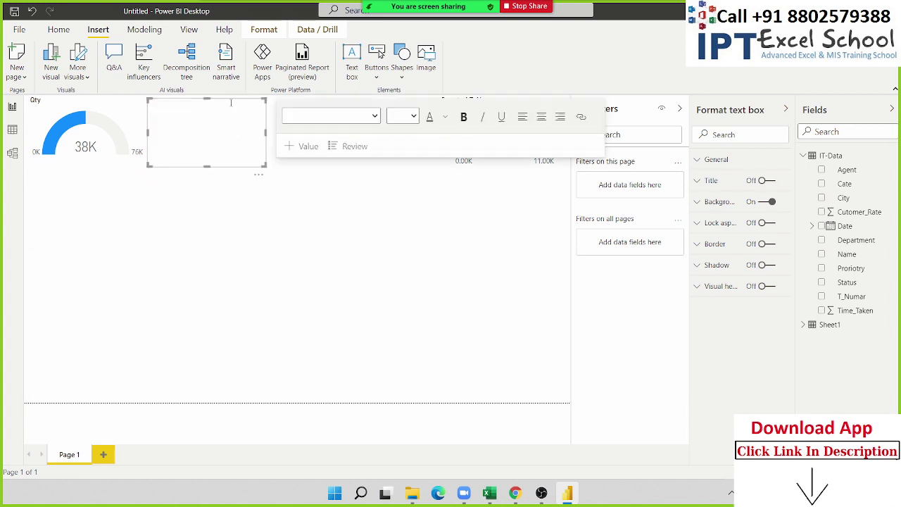
{"action": "left_click", "coordinate": [209, 117]}
{"action": "type", "text": "Monthly Salse Report 2021"}
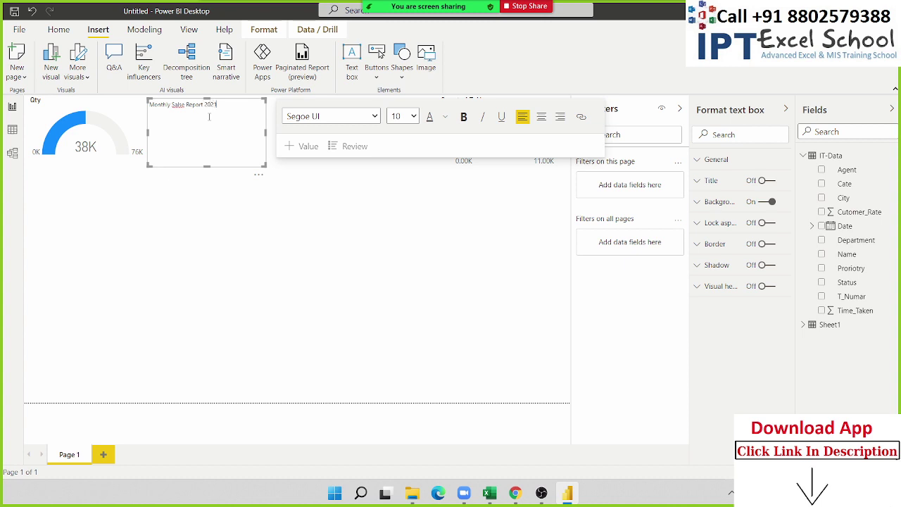
Correct the misspelled 'Salse' to 'Sales' in the title, then select all the title text.
{"action": "left_click_drag", "start_coordinate": [222, 104], "coordinate": [204, 104]}
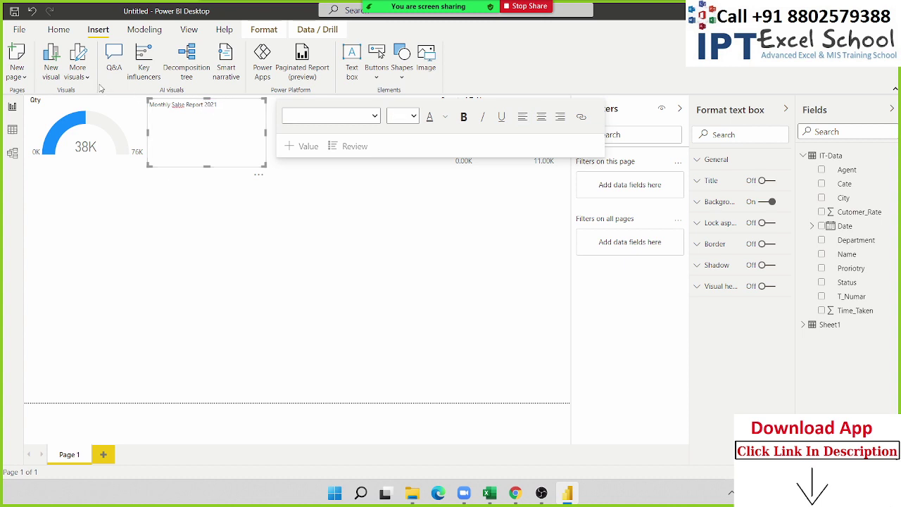
{"action": "left_click", "coordinate": [182, 106]}
{"action": "right_click", "coordinate": [182, 107]}
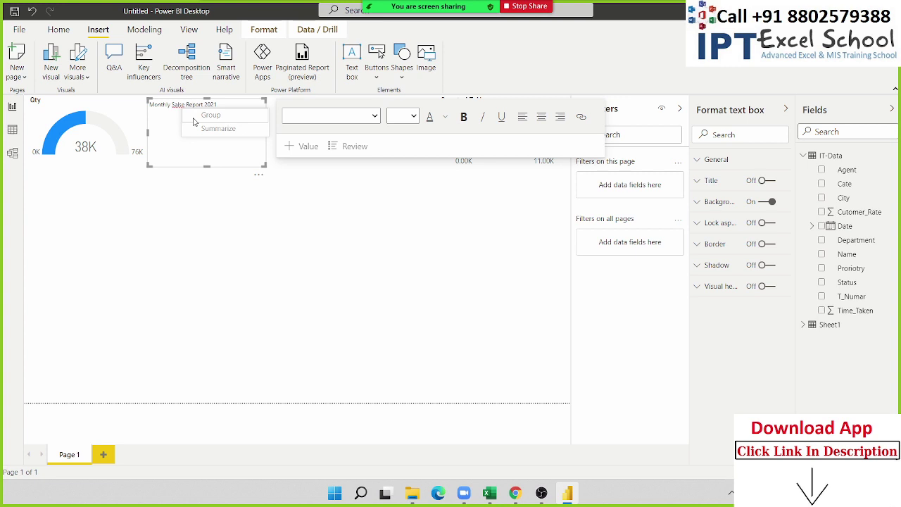
{"action": "left_click", "coordinate": [171, 113]}
{"action": "right_click", "coordinate": [179, 106]}
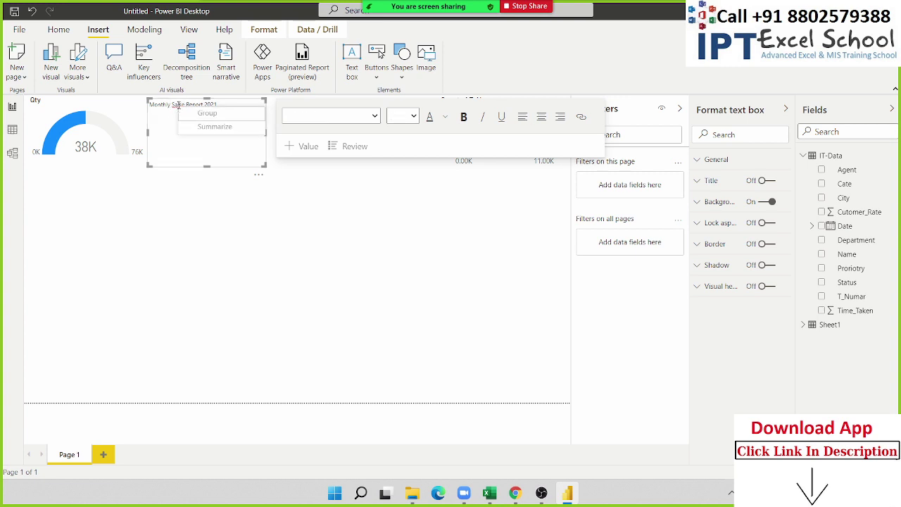
{"action": "left_click", "coordinate": [179, 105]}
{"action": "right_click", "coordinate": [177, 107]}
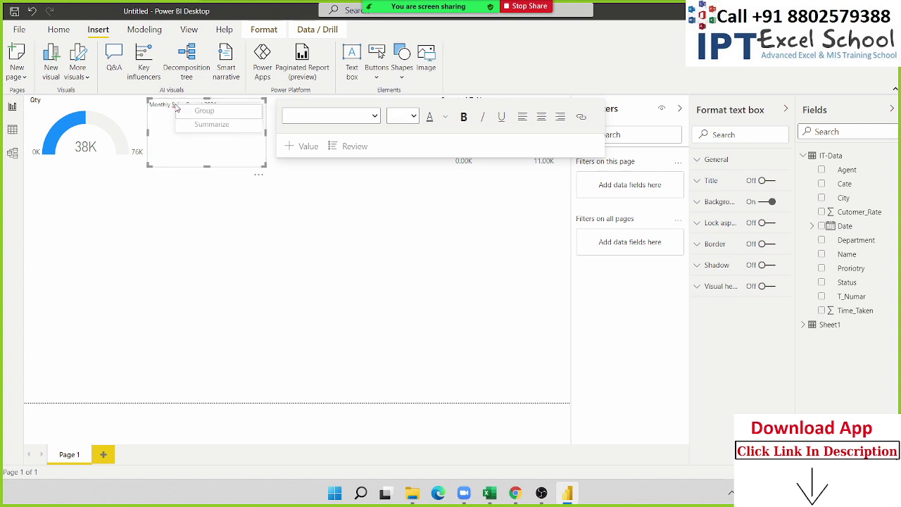
{"action": "left_click", "coordinate": [181, 115]}
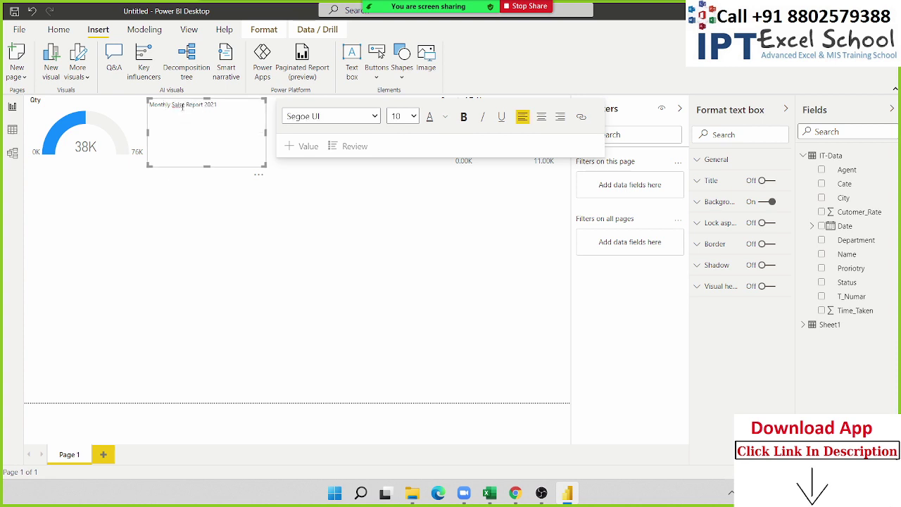
{"action": "key", "text": "BackSpace"}
{"action": "key", "text": "BackSpace"}
{"action": "type", "text": "es"}
{"action": "left_click", "coordinate": [230, 112]}
{"action": "key", "text": "ctrl+a"}
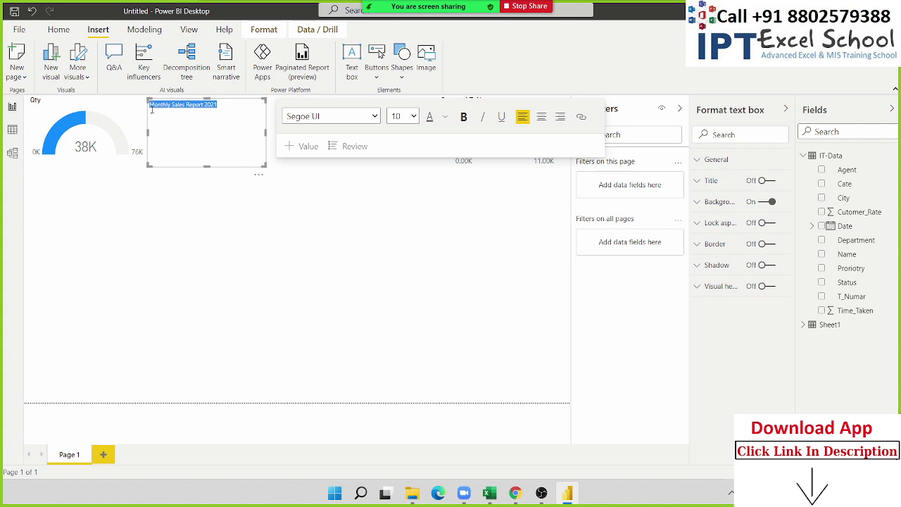
Set the title font size to 36 and resize the text box so it fits on one line.
{"action": "left_click", "coordinate": [414, 117]}
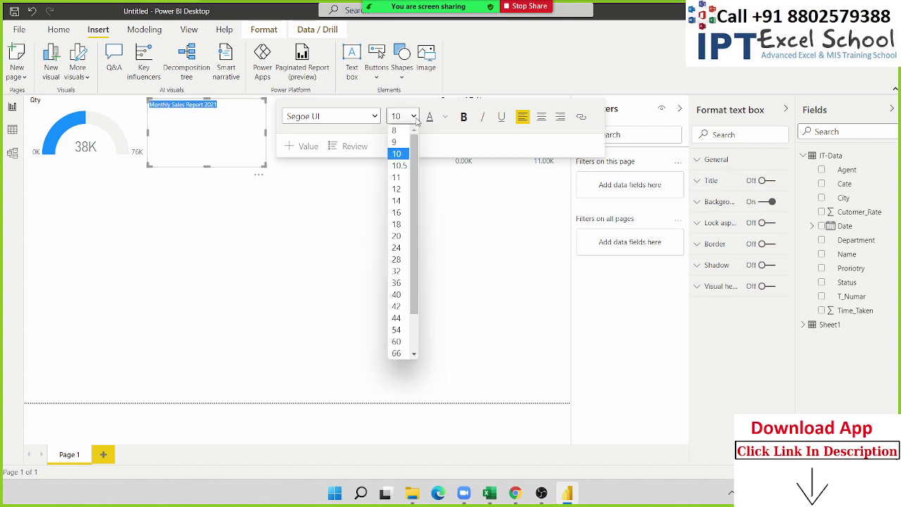
{"action": "left_click", "coordinate": [400, 285]}
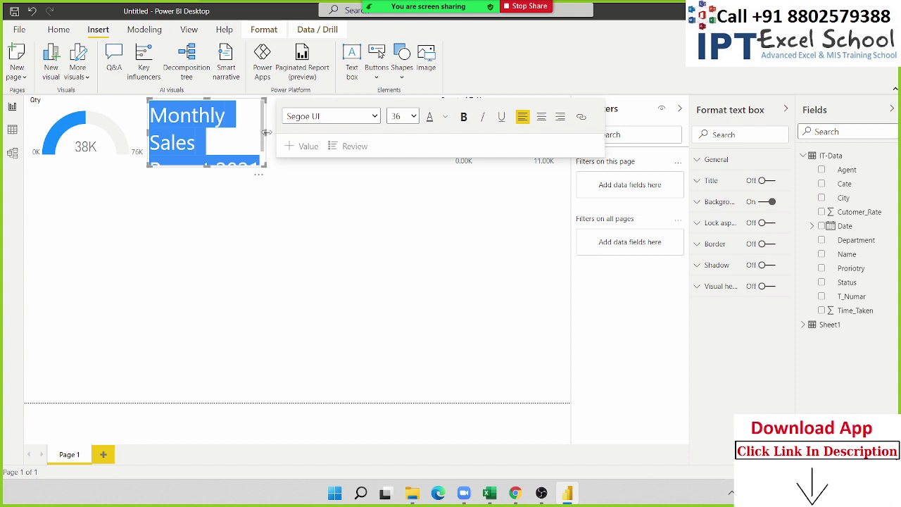
{"action": "left_click_drag", "start_coordinate": [267, 132], "coordinate": [441, 130]}
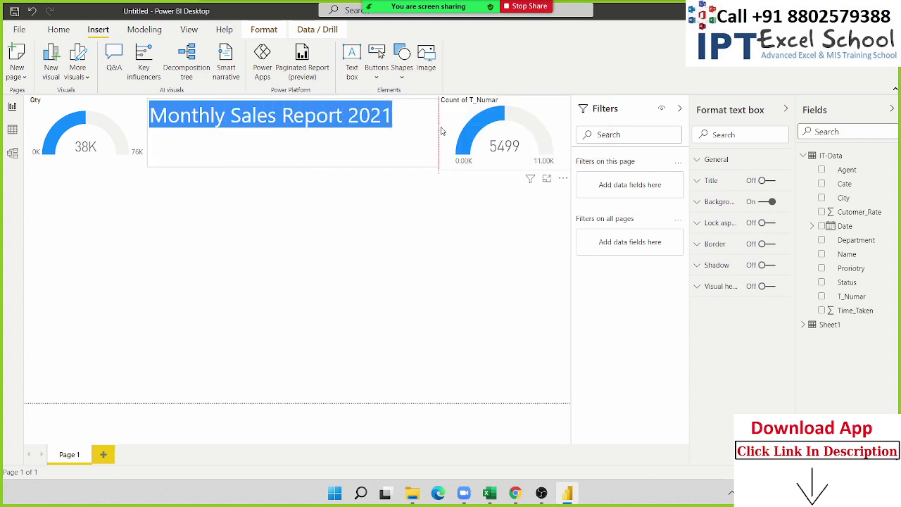
{"action": "left_click_drag", "start_coordinate": [435, 154], "coordinate": [427, 131]}
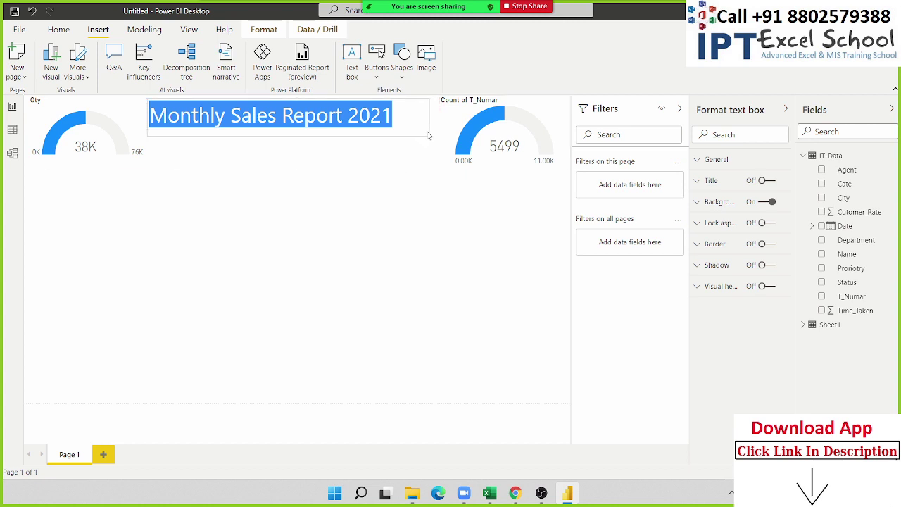
Add a second line reading 'New Delhi' beneath the title.
{"action": "left_click", "coordinate": [394, 121]}
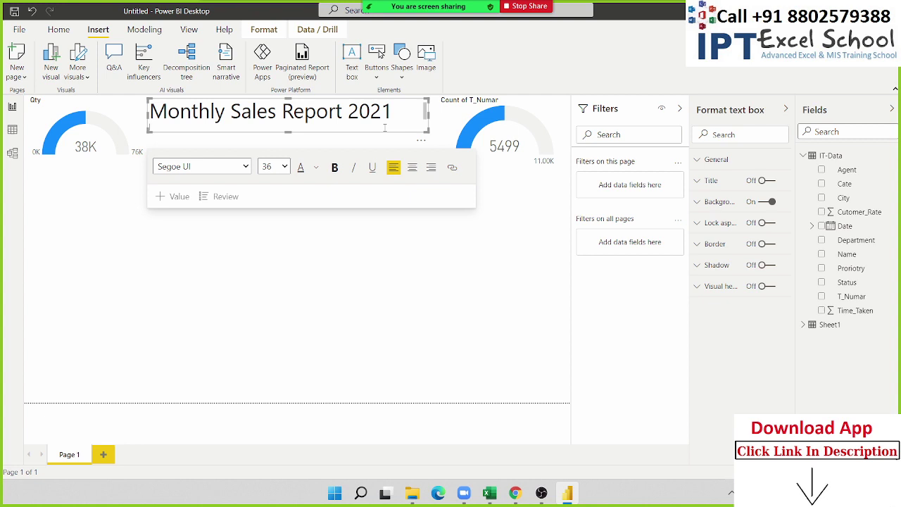
{"action": "key", "text": "Return"}
{"action": "type", "text": "New DE"}
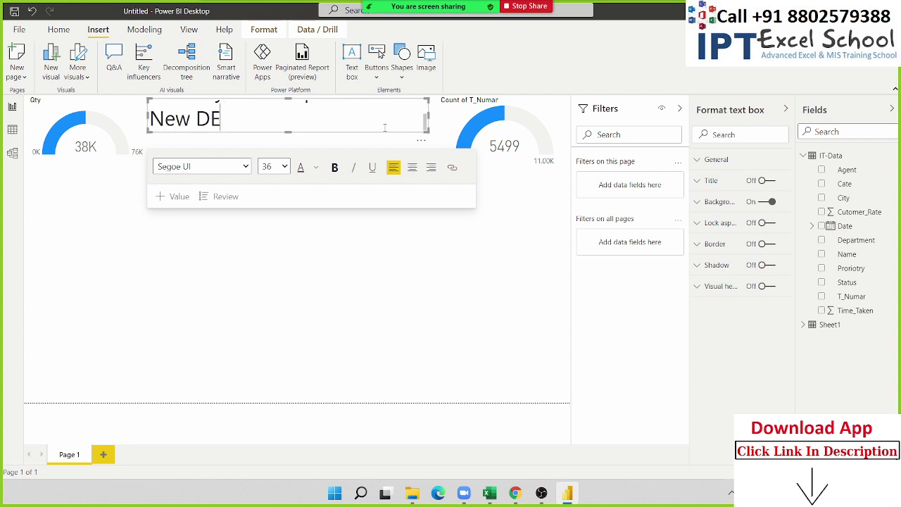
{"action": "type", "text": "lhi"}
{"action": "key", "text": "BackSpace"}
{"action": "key", "text": "BackSpace"}
{"action": "key", "text": "BackSpace"}
{"action": "key", "text": "BackSpace"}
{"action": "key", "text": "BackSpace"}
{"action": "type", "text": "lhi"}
{"action": "key", "text": "BackSpace"}
{"action": "key", "text": "BackSpace"}
{"action": "type", "text": "elhi"}
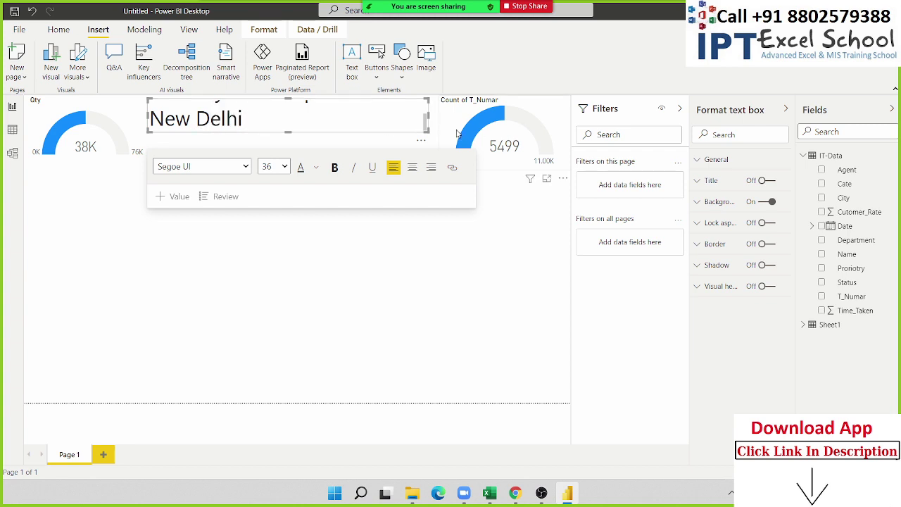
Enlarge the text box, centre the New Delhi line, and finish editing.
{"action": "left_click_drag", "start_coordinate": [433, 153], "coordinate": [437, 165]}
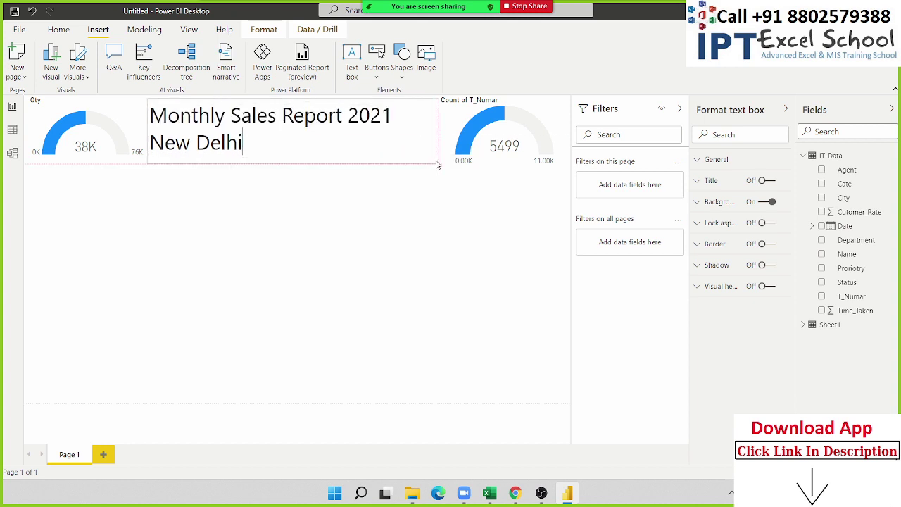
{"action": "left_click_drag", "start_coordinate": [242, 143], "coordinate": [174, 143]}
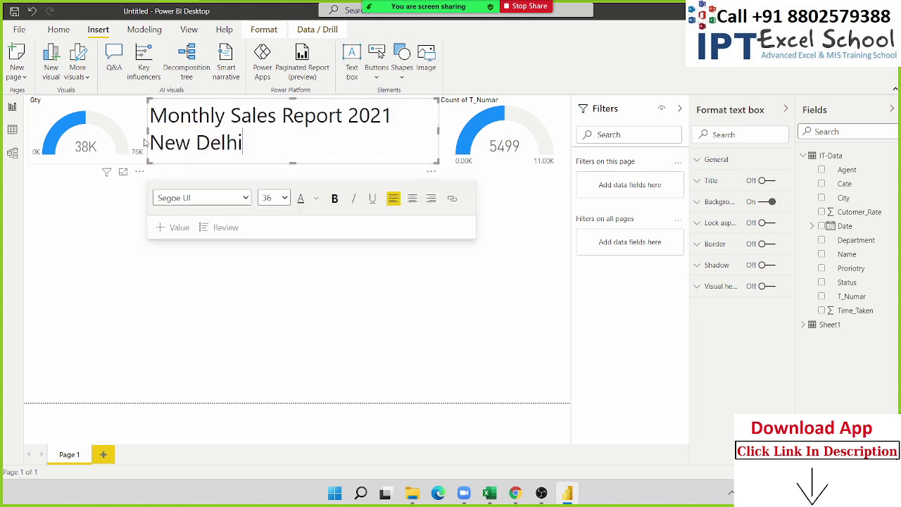
{"action": "left_click_drag", "start_coordinate": [242, 143], "coordinate": [149, 141]}
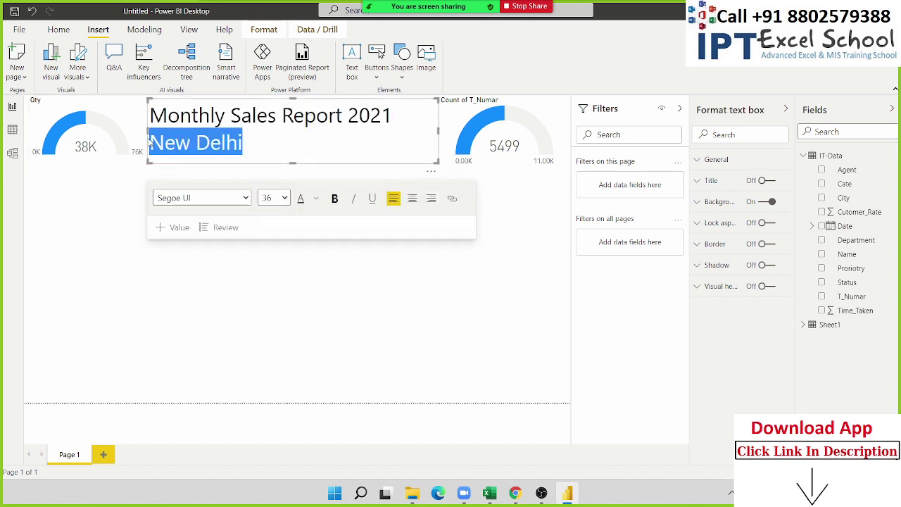
{"action": "left_click", "coordinate": [412, 199]}
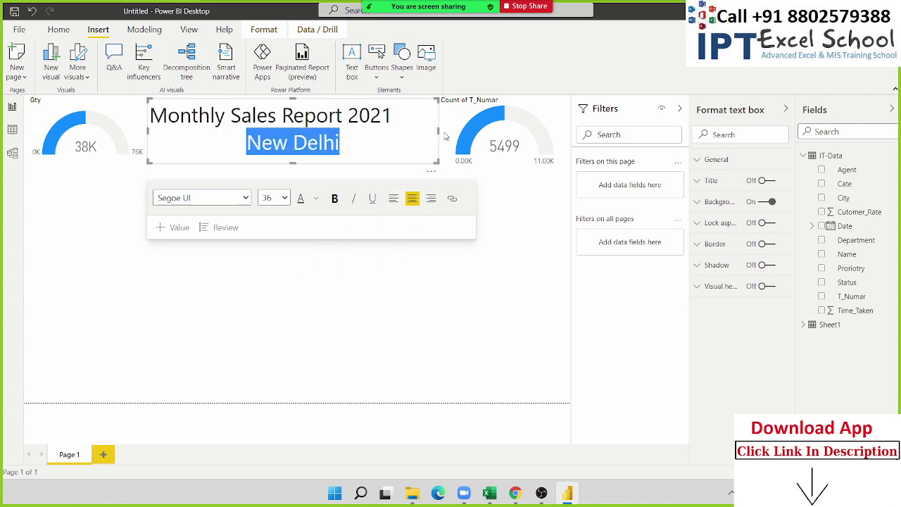
{"action": "left_click", "coordinate": [445, 135]}
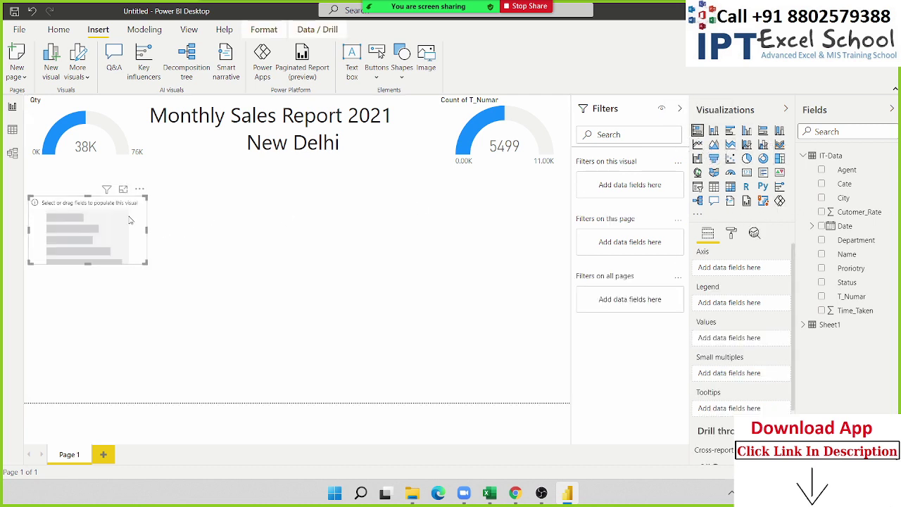
Shift the empty bar chart toward the centre and add a blank pie chart under the Qty gauge.
{"action": "left_click_drag", "start_coordinate": [79, 205], "coordinate": [247, 199]}
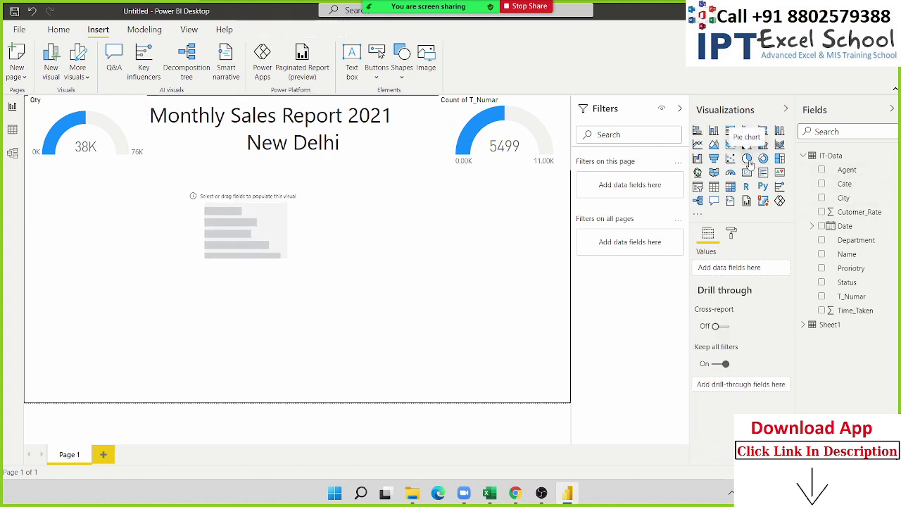
{"action": "left_click_drag", "start_coordinate": [746, 159], "coordinate": [178, 234]}
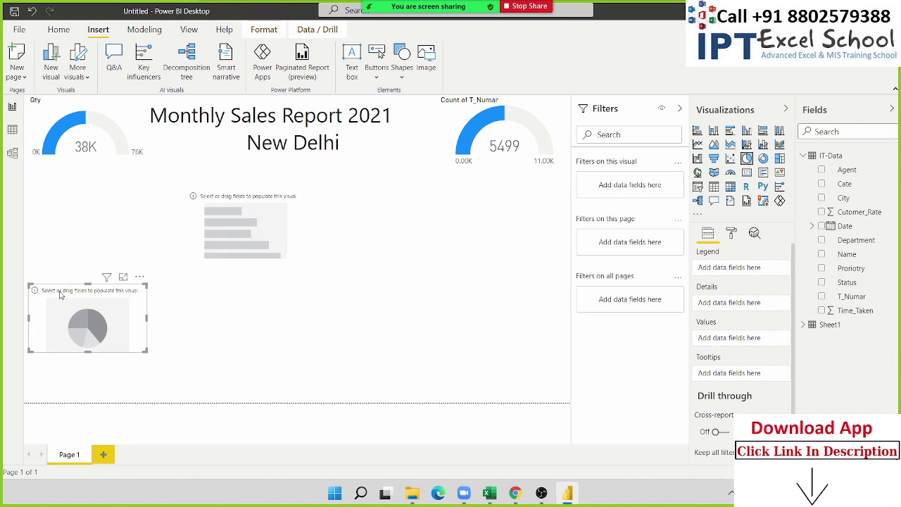
{"action": "left_click_drag", "start_coordinate": [60, 287], "coordinate": [64, 184]}
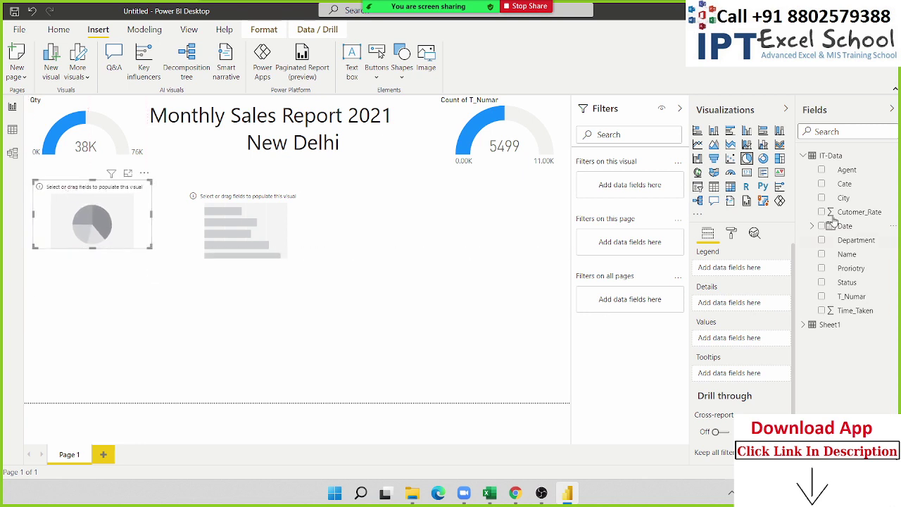
Build the pie with Status as legend and Count of T_Numar as values, then enlarge it.
{"action": "left_click", "coordinate": [804, 156]}
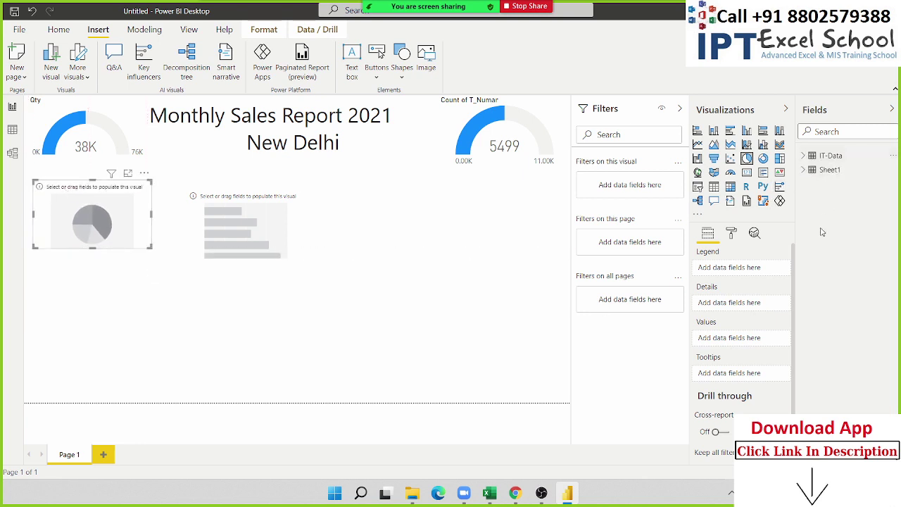
{"action": "left_click", "coordinate": [805, 170]}
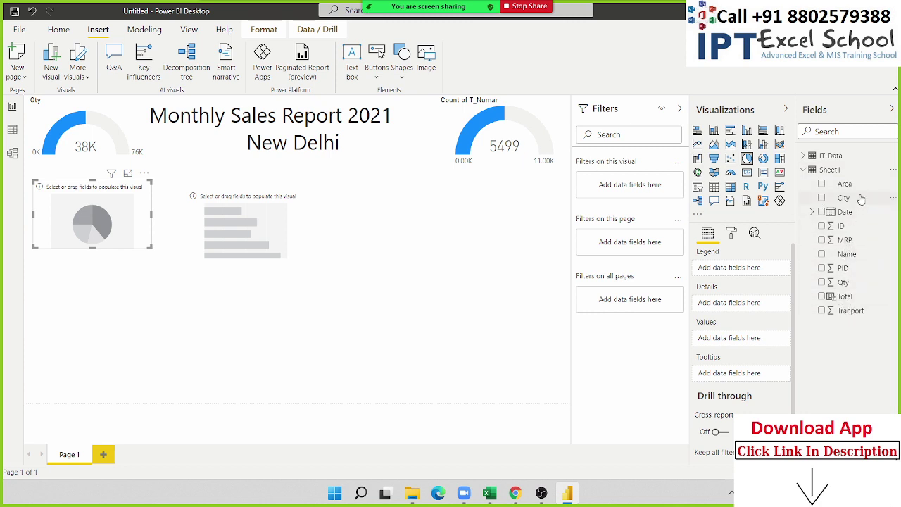
{"action": "left_click", "coordinate": [803, 169]}
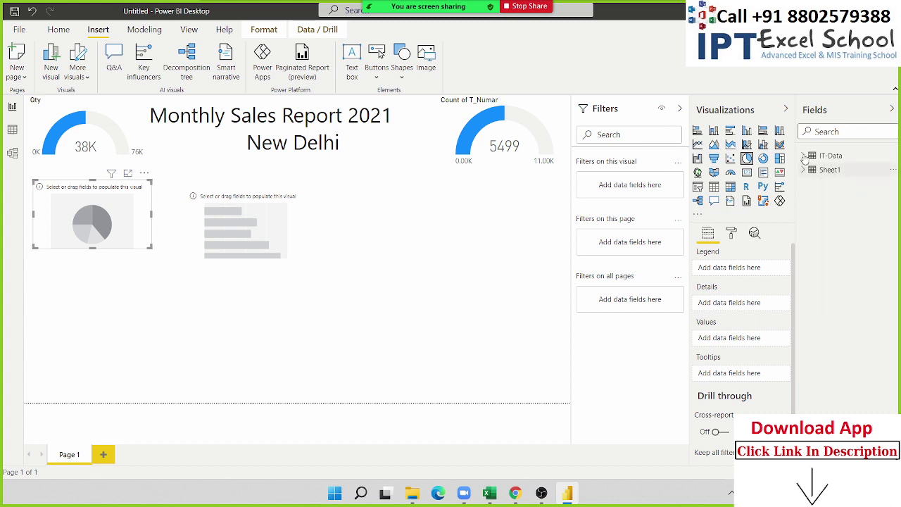
{"action": "left_click", "coordinate": [804, 156]}
{"action": "mouse_move", "coordinate": [847, 282]}
{"action": "left_mouse_down"}
{"action": "mouse_move", "coordinate": [213, 250]}
{"action": "mouse_move", "coordinate": [109, 224]}
{"action": "left_mouse_up"}
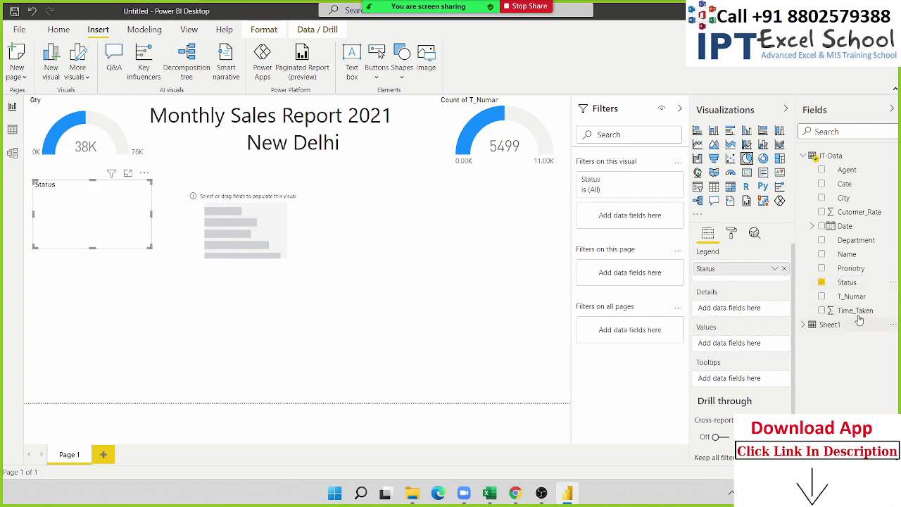
{"action": "mouse_move", "coordinate": [851, 296]}
{"action": "left_mouse_down"}
{"action": "mouse_move", "coordinate": [146, 272]}
{"action": "mouse_move", "coordinate": [128, 227]}
{"action": "left_mouse_up"}
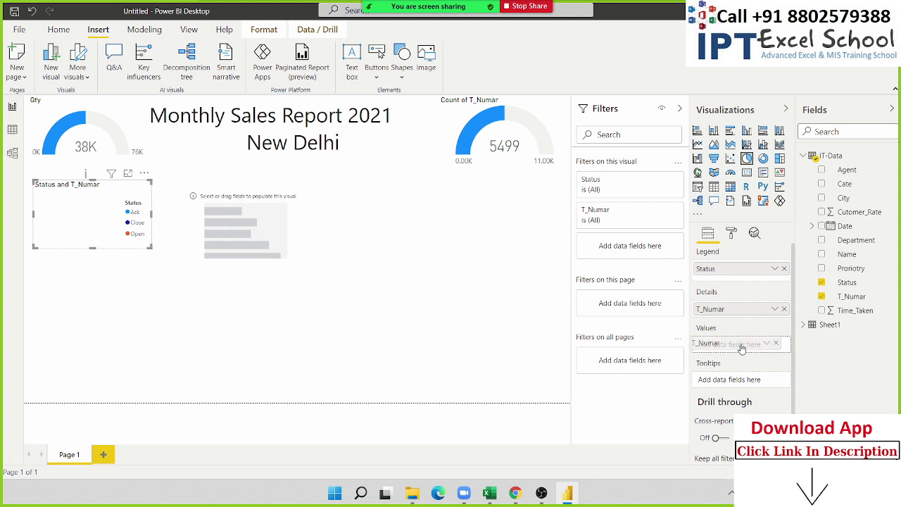
{"action": "left_click_drag", "start_coordinate": [741, 347], "coordinate": [738, 345]}
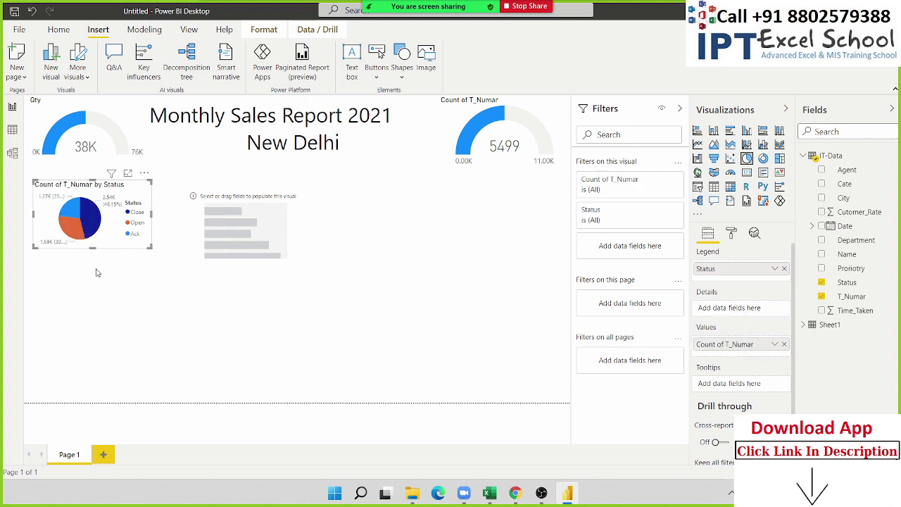
{"action": "mouse_move", "coordinate": [149, 247]}
{"action": "left_mouse_down"}
{"action": "mouse_move", "coordinate": [158, 299]}
{"action": "mouse_move", "coordinate": [145, 285]}
{"action": "left_mouse_up"}
Move the empty bar chart beside the pie and plot Qty by Name from Sheet1.
{"action": "left_click", "coordinate": [37, 196]}
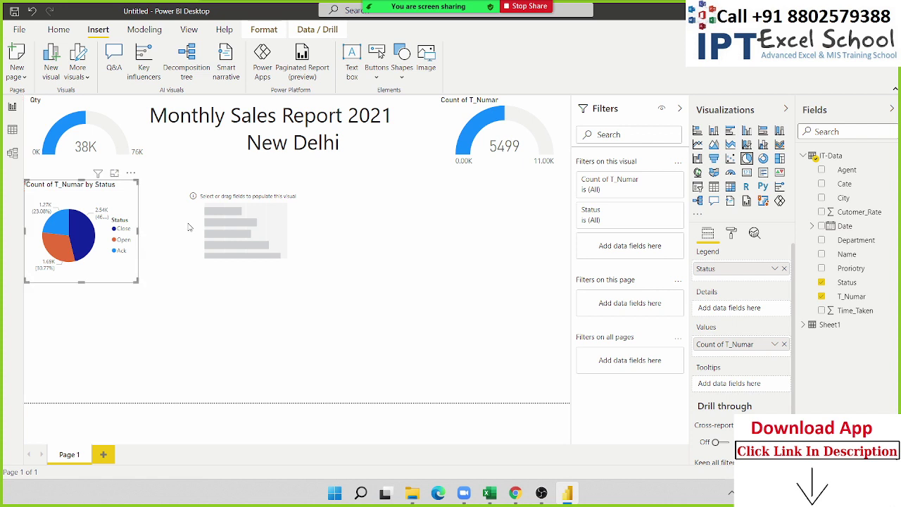
{"action": "left_click_drag", "start_coordinate": [197, 231], "coordinate": [169, 220]}
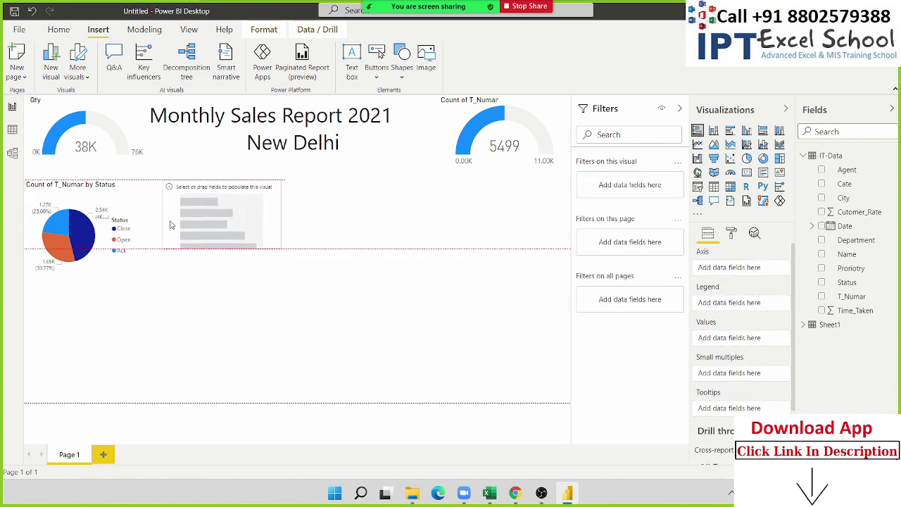
{"action": "left_click", "coordinate": [804, 156]}
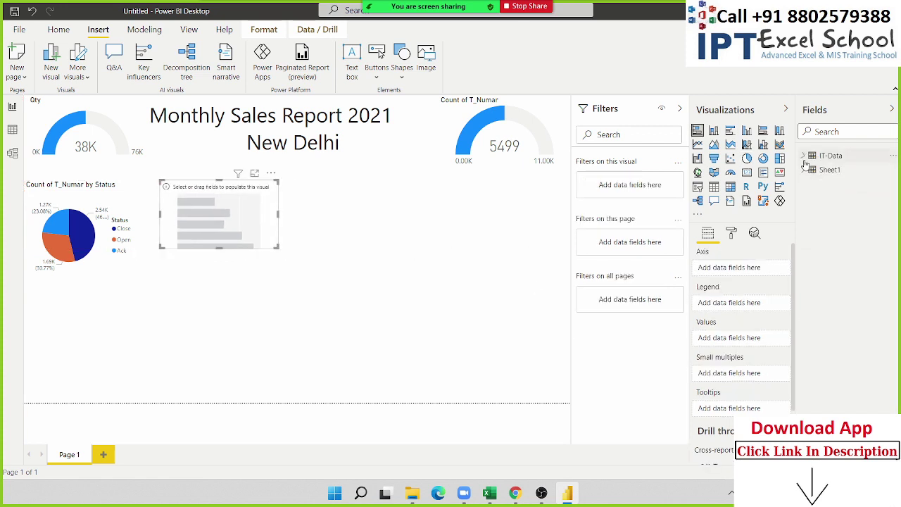
{"action": "left_click", "coordinate": [803, 170]}
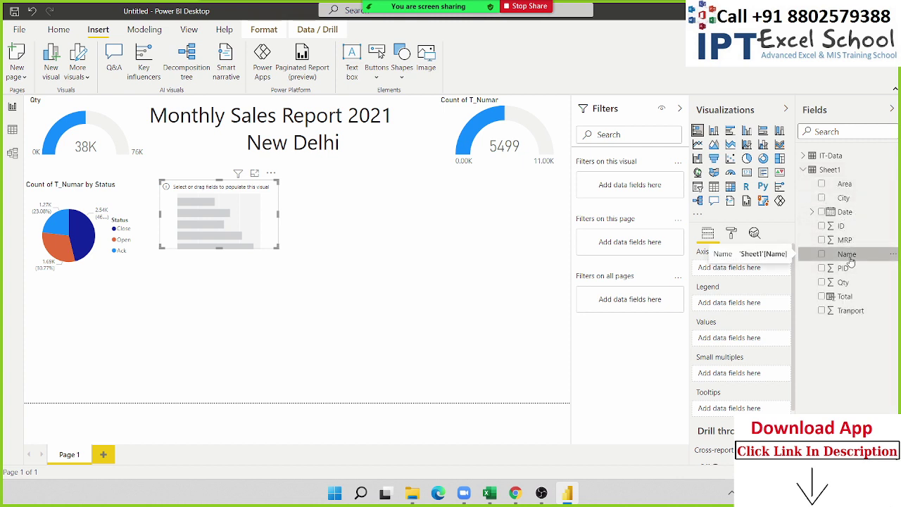
{"action": "left_click_drag", "start_coordinate": [847, 254], "coordinate": [235, 229]}
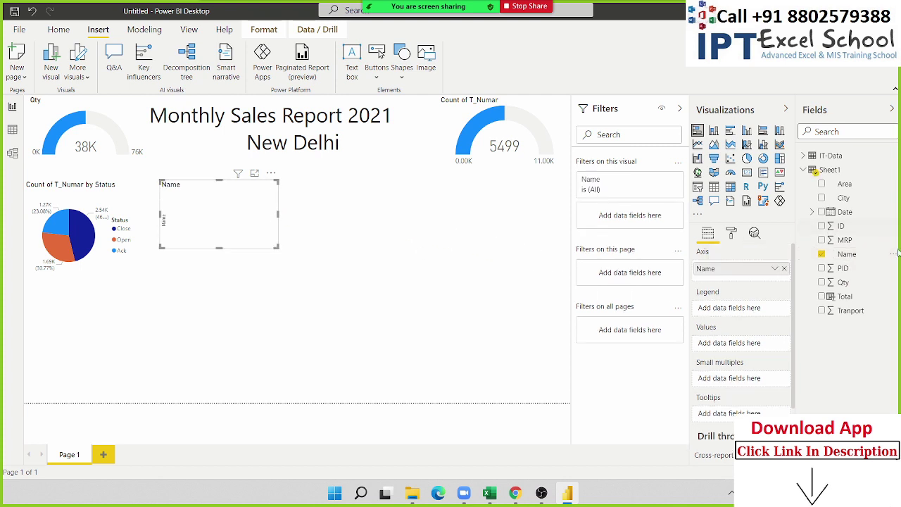
{"action": "left_click_drag", "start_coordinate": [844, 296], "coordinate": [742, 313]}
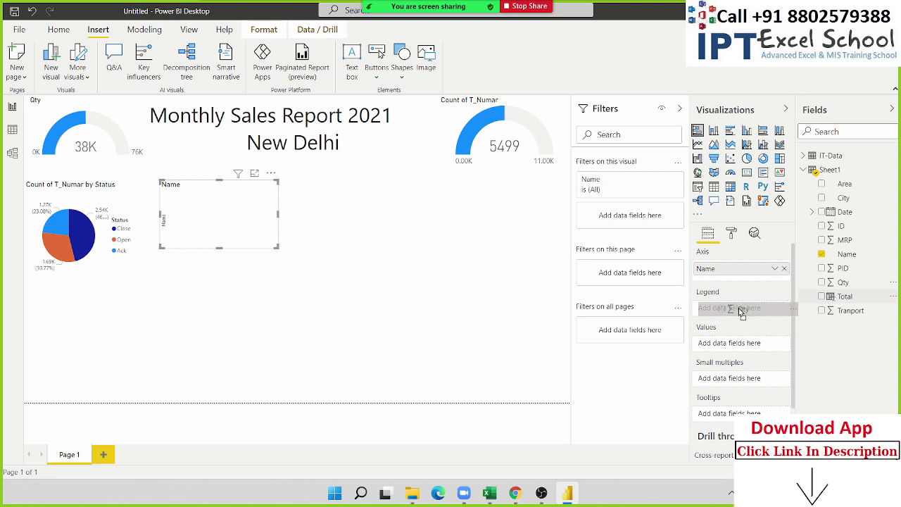
{"action": "left_click_drag", "start_coordinate": [742, 312], "coordinate": [734, 344]}
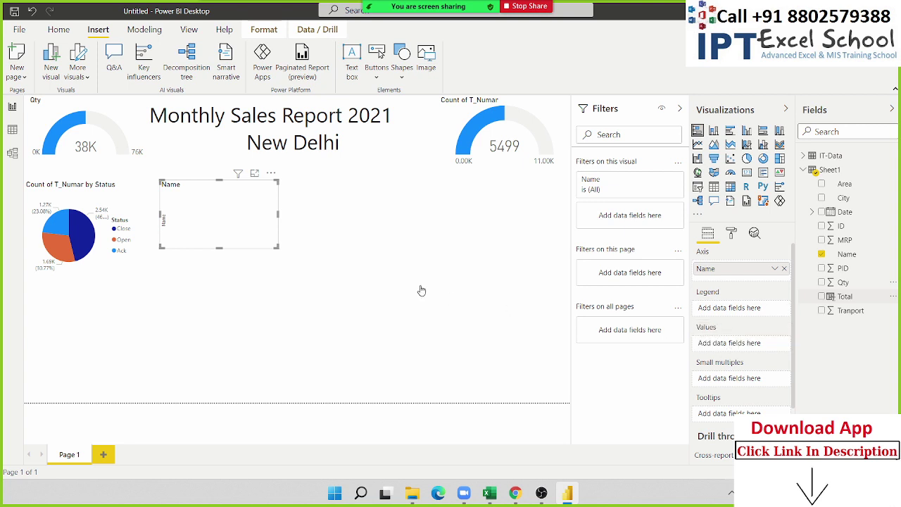
Colour the bars by Area and enlarge the bar chart so every name shows.
{"action": "left_click_drag", "start_coordinate": [278, 247], "coordinate": [278, 302]}
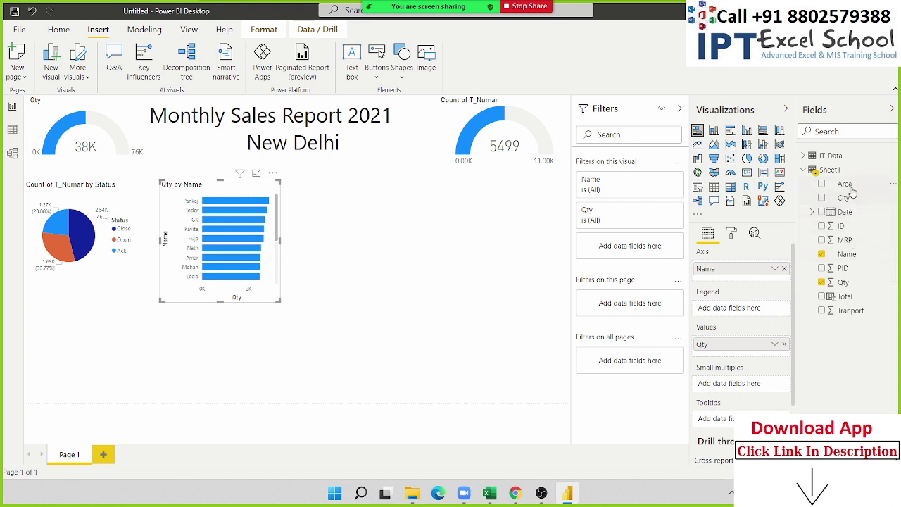
{"action": "mouse_move", "coordinate": [850, 184]}
{"action": "left_mouse_down"}
{"action": "mouse_move", "coordinate": [869, 250]}
{"action": "mouse_move", "coordinate": [734, 283]}
{"action": "left_mouse_up"}
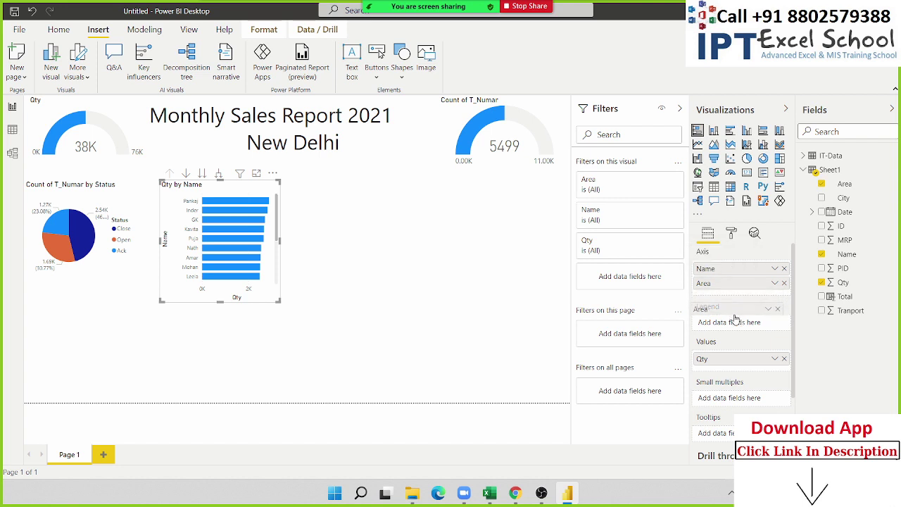
{"action": "left_click_drag", "start_coordinate": [740, 325], "coordinate": [741, 326]}
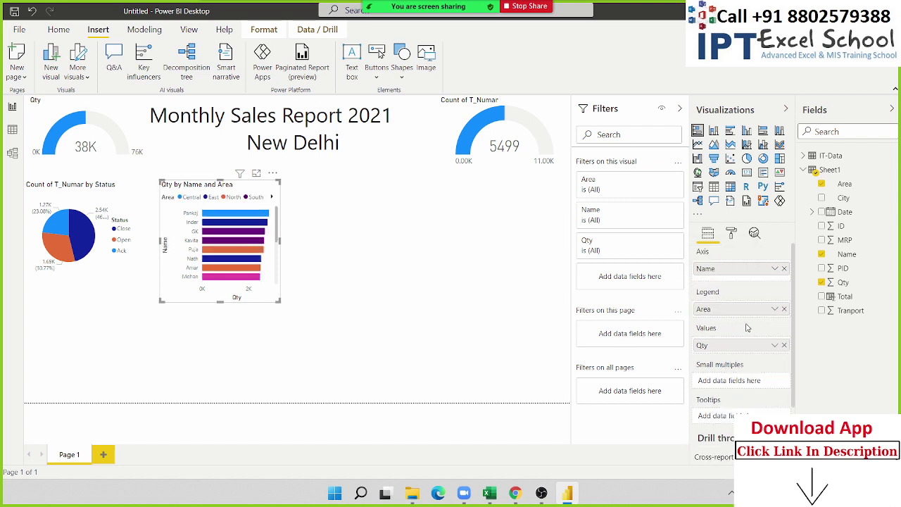
{"action": "left_click_drag", "start_coordinate": [280, 298], "coordinate": [290, 396]}
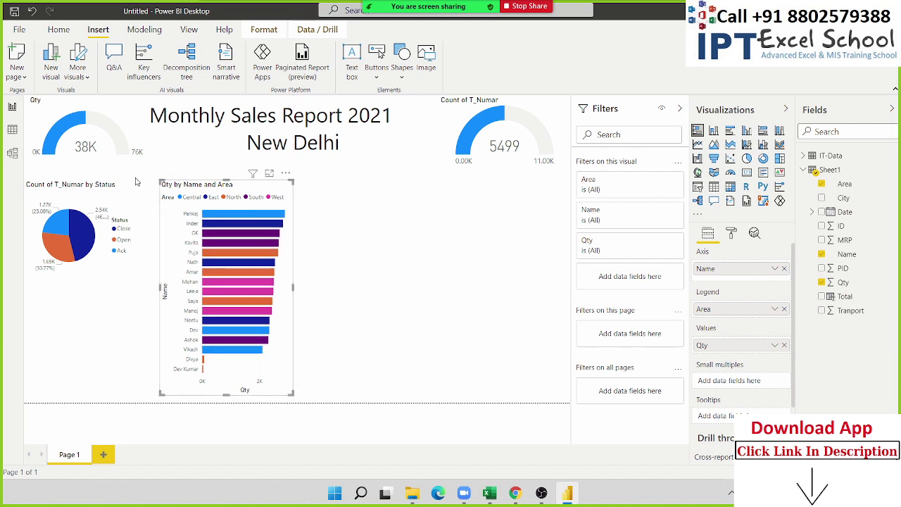
{"action": "left_click_drag", "start_coordinate": [168, 193], "coordinate": [150, 179]}
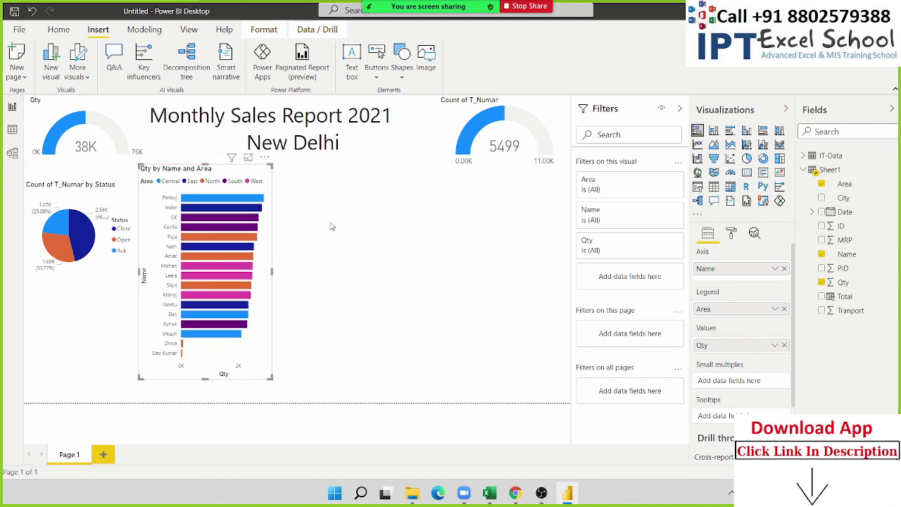
{"action": "left_click", "coordinate": [331, 226]}
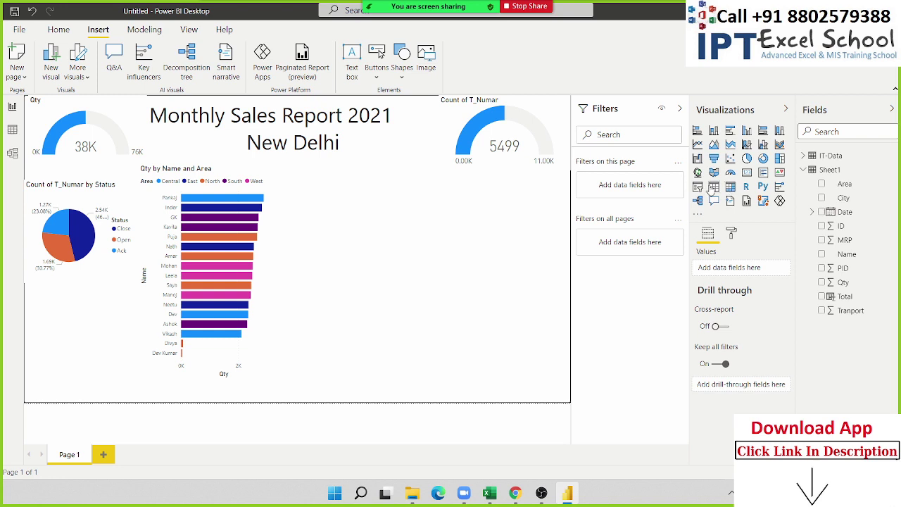
Add a donut chart below the pie with Qty as values and Area as legend.
{"action": "left_click", "coordinate": [761, 162]}
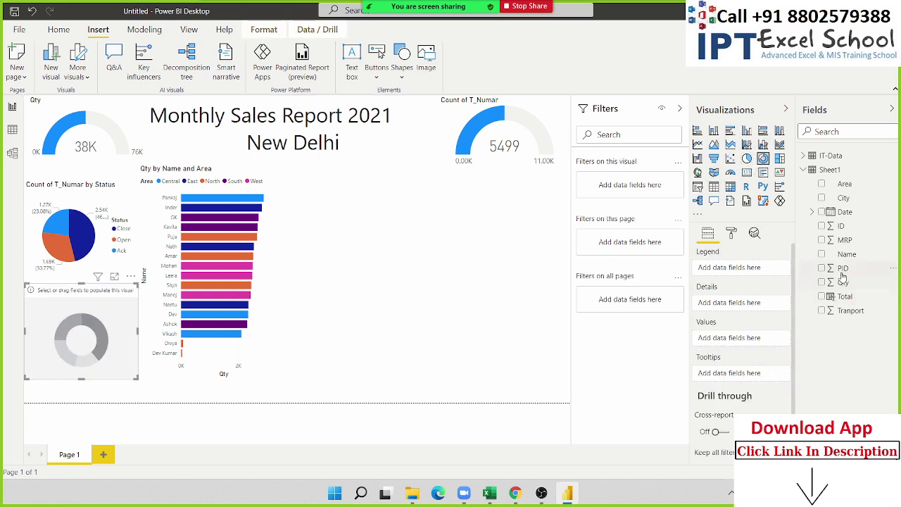
{"action": "left_click_drag", "start_coordinate": [849, 286], "coordinate": [78, 332]}
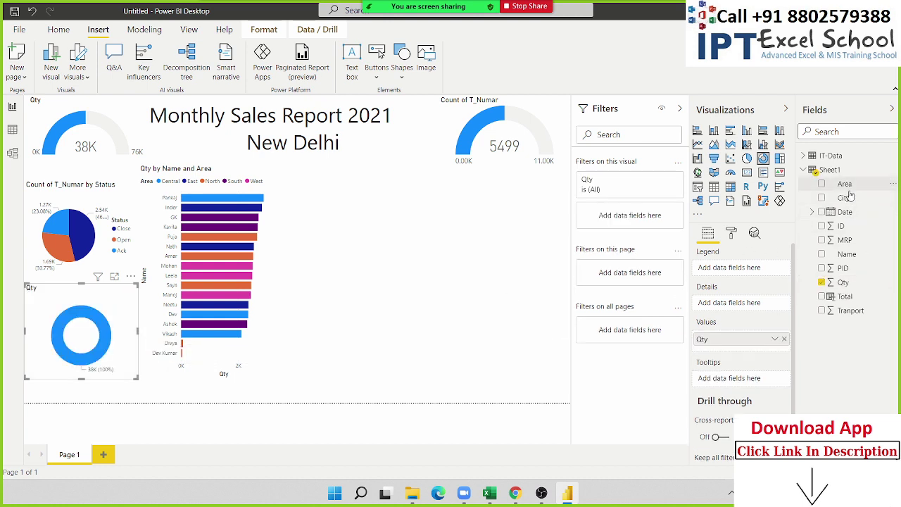
{"action": "mouse_move", "coordinate": [847, 185]}
{"action": "left_mouse_down"}
{"action": "mouse_move", "coordinate": [130, 362]}
{"action": "mouse_move", "coordinate": [146, 392]}
{"action": "left_mouse_up"}
{"action": "left_click", "coordinate": [365, 311]}
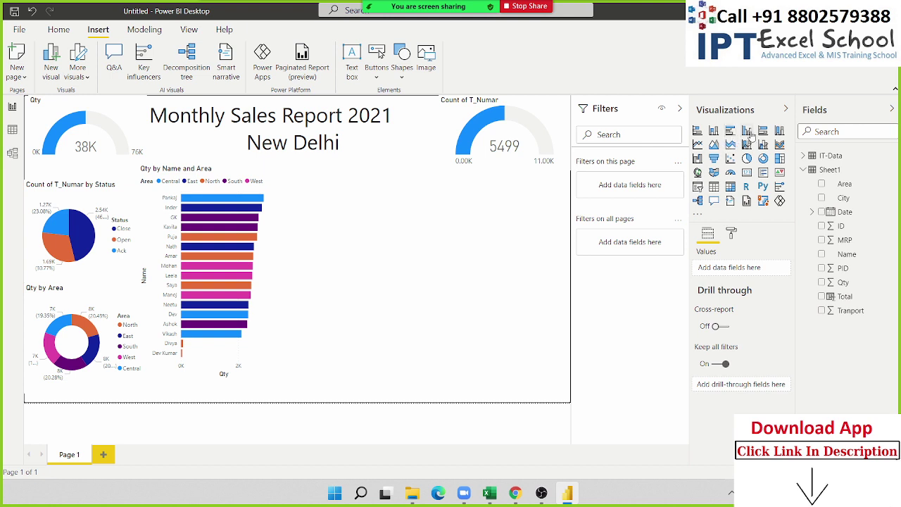
Add a clustered column chart of Qty by Name, made wide and short.
{"action": "left_click_drag", "start_coordinate": [745, 130], "coordinate": [331, 273]}
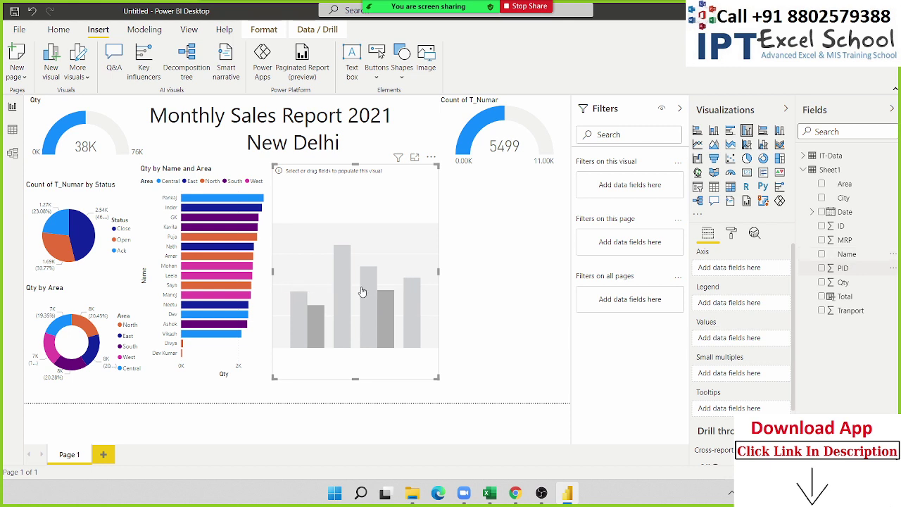
{"action": "left_click_drag", "start_coordinate": [361, 291], "coordinate": [362, 291]}
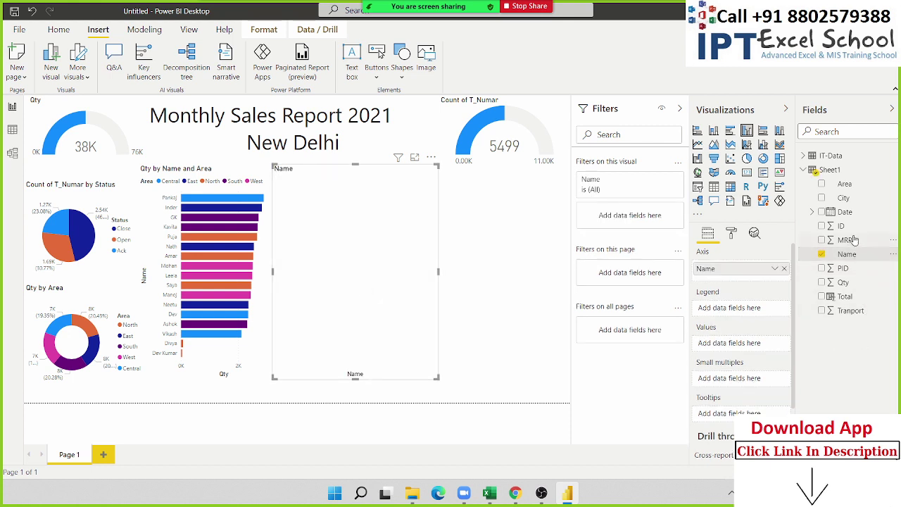
{"action": "left_click_drag", "start_coordinate": [848, 279], "coordinate": [406, 323]}
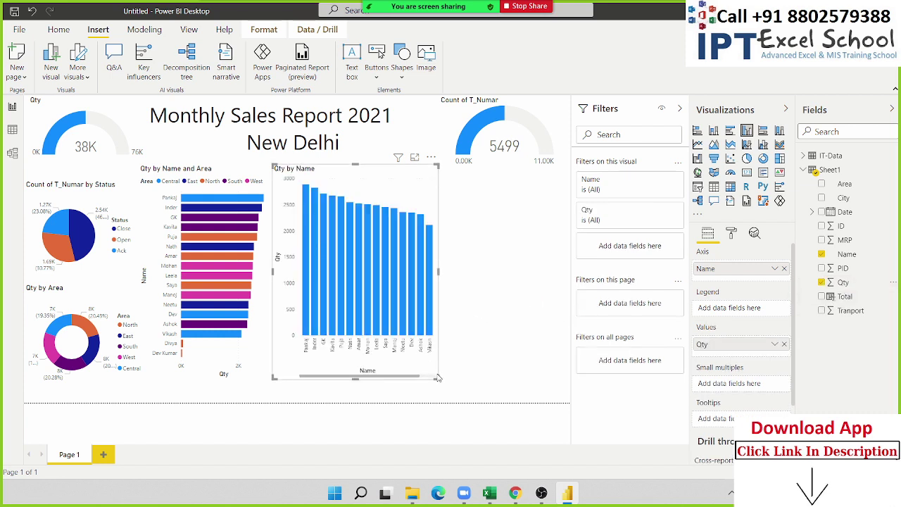
{"action": "left_click_drag", "start_coordinate": [436, 378], "coordinate": [567, 280]}
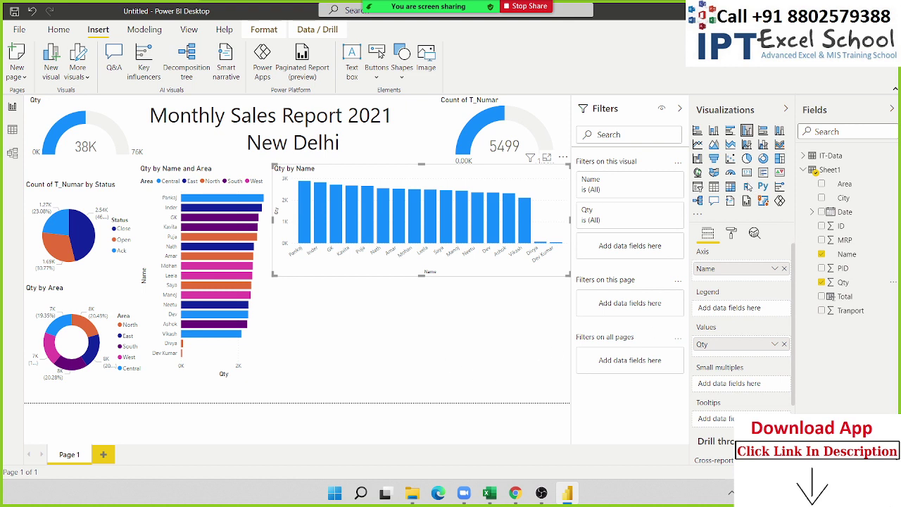
{"action": "key", "text": "Escape"}
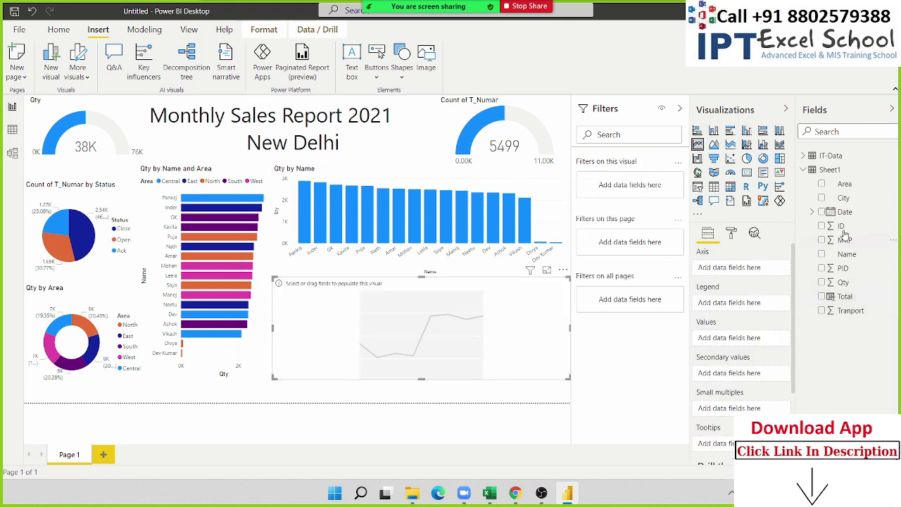
Plot Qty over Date in the line chart and drill down to months.
{"action": "mouse_move", "coordinate": [844, 211]}
{"action": "left_mouse_down"}
{"action": "mouse_move", "coordinate": [595, 340]}
{"action": "mouse_move", "coordinate": [492, 338]}
{"action": "left_mouse_up"}
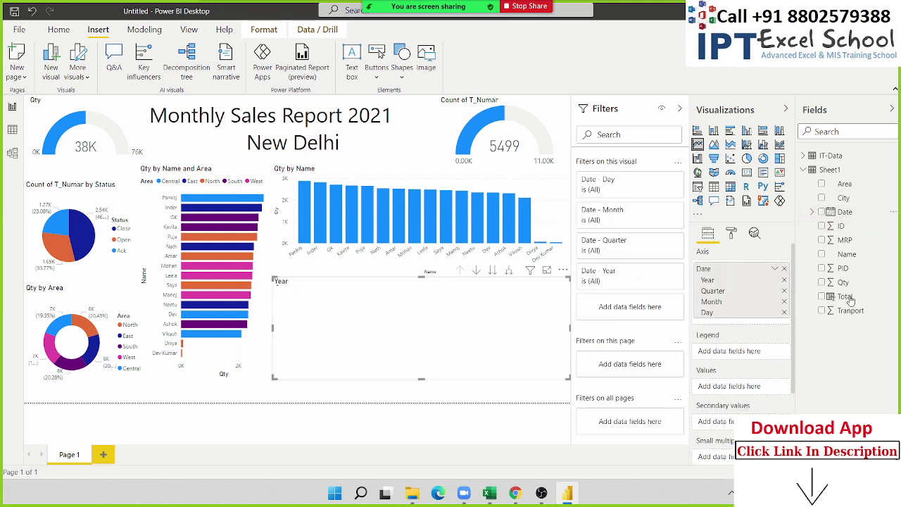
{"action": "left_click_drag", "start_coordinate": [843, 281], "coordinate": [438, 375]}
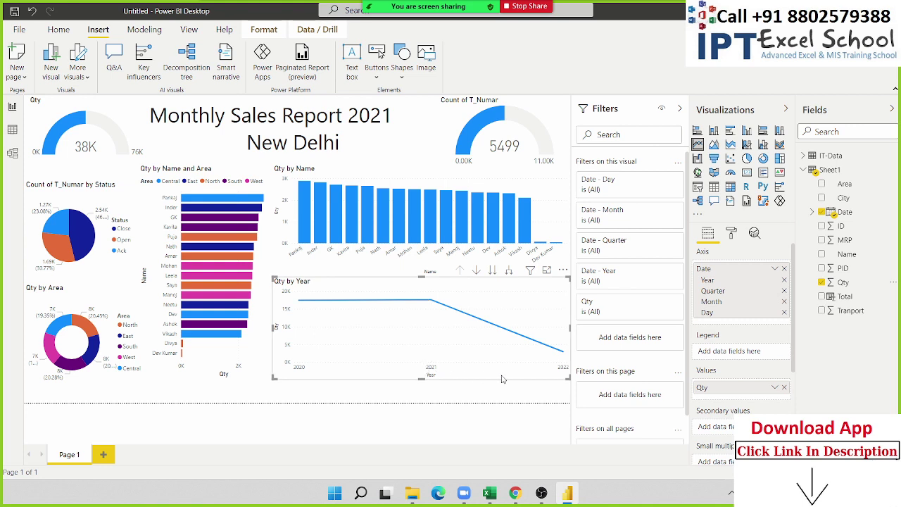
{"action": "mouse_move", "coordinate": [457, 360]}
{"action": "left_click", "coordinate": [476, 272]}
{"action": "left_click", "coordinate": [492, 270]}
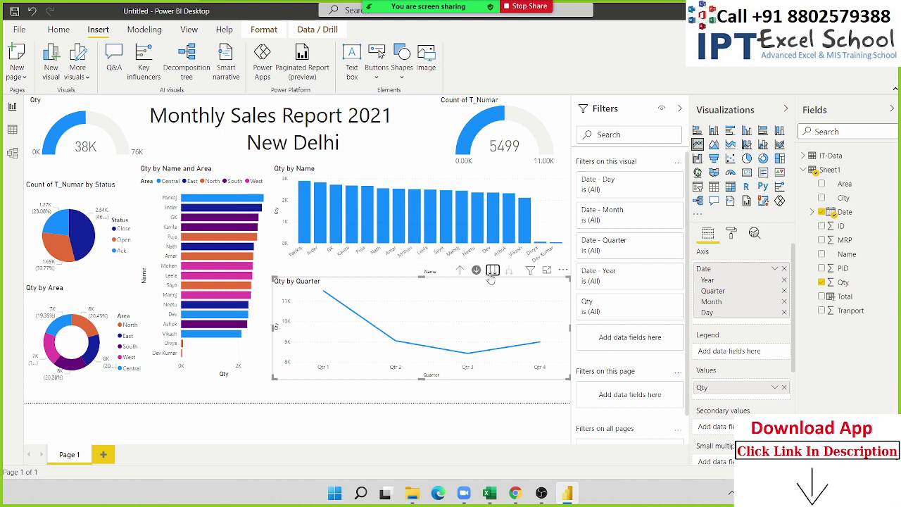
{"action": "left_click", "coordinate": [491, 270]}
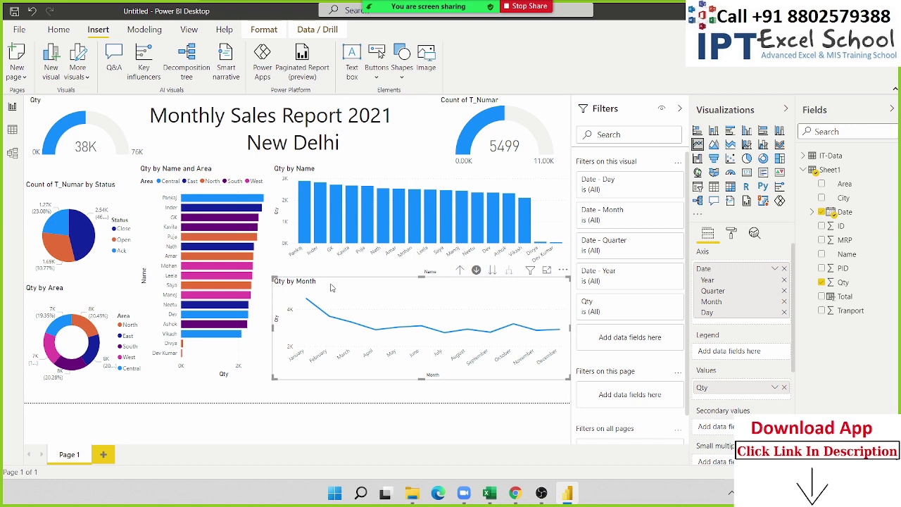
Shorten the Qty by Month chart and move it and the column chart up.
{"action": "left_click_drag", "start_coordinate": [331, 286], "coordinate": [331, 282]}
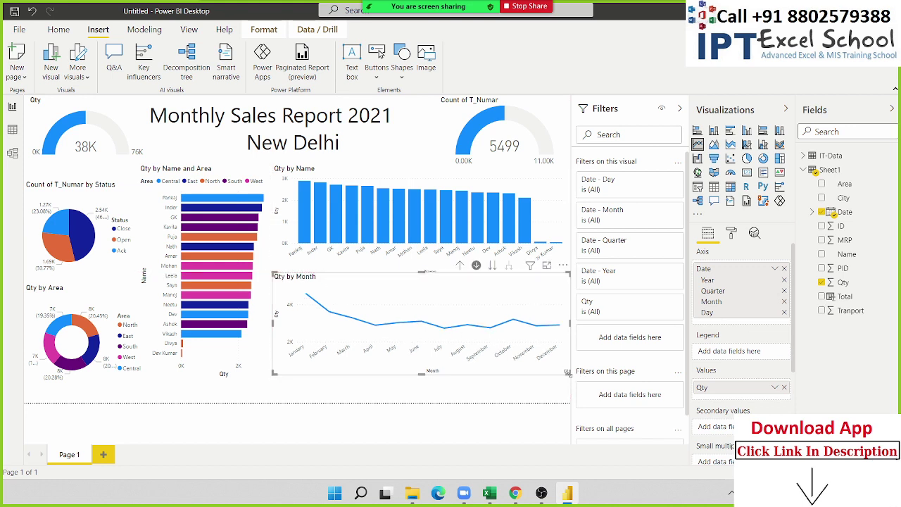
{"action": "left_click_drag", "start_coordinate": [567, 373], "coordinate": [573, 336]}
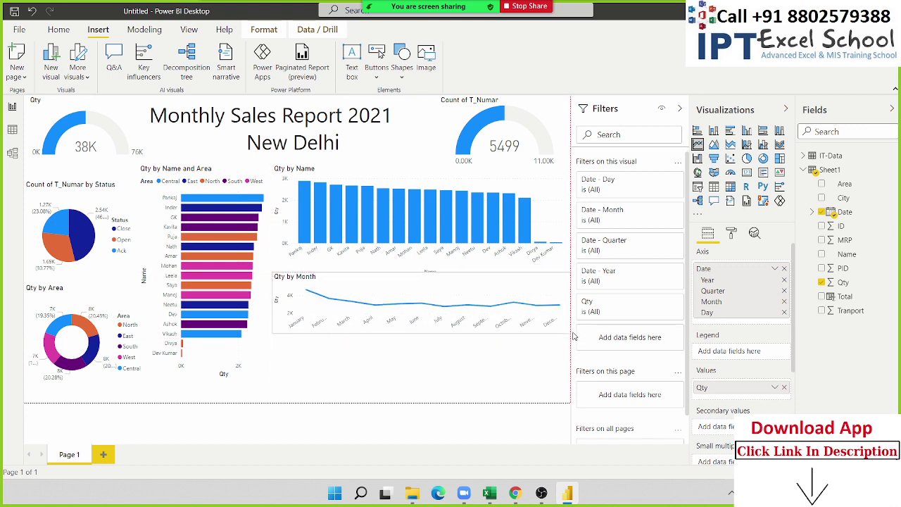
{"action": "left_click_drag", "start_coordinate": [360, 285], "coordinate": [361, 276]}
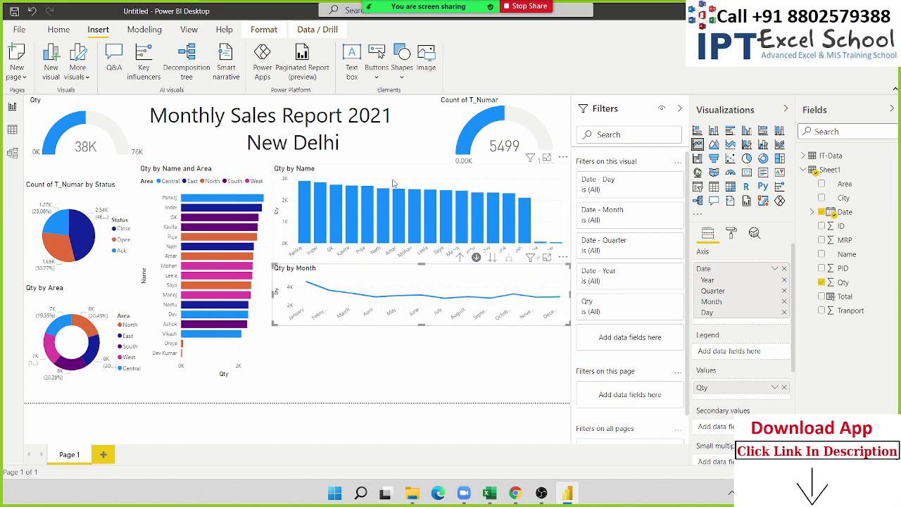
{"action": "left_click_drag", "start_coordinate": [397, 176], "coordinate": [398, 161]}
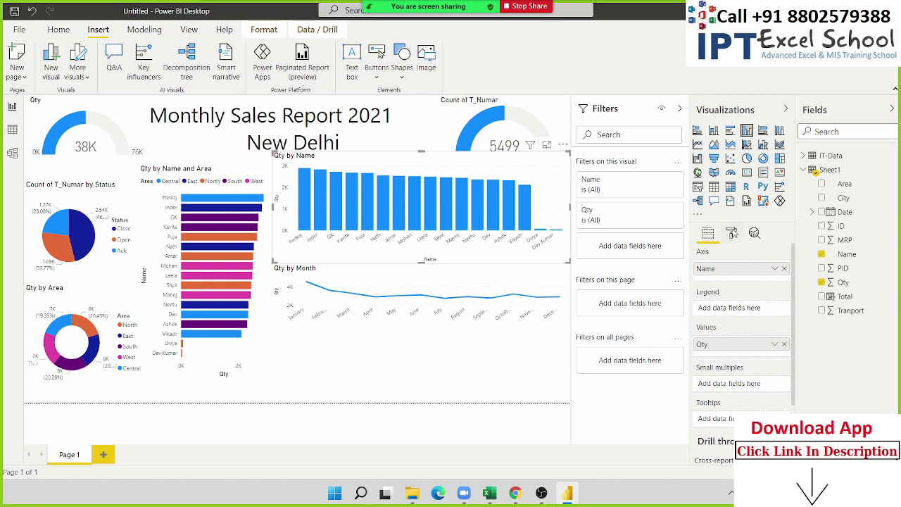
Switch Background to Off in the Qty by Month line chart's format settings.
{"action": "left_click", "coordinate": [732, 233]}
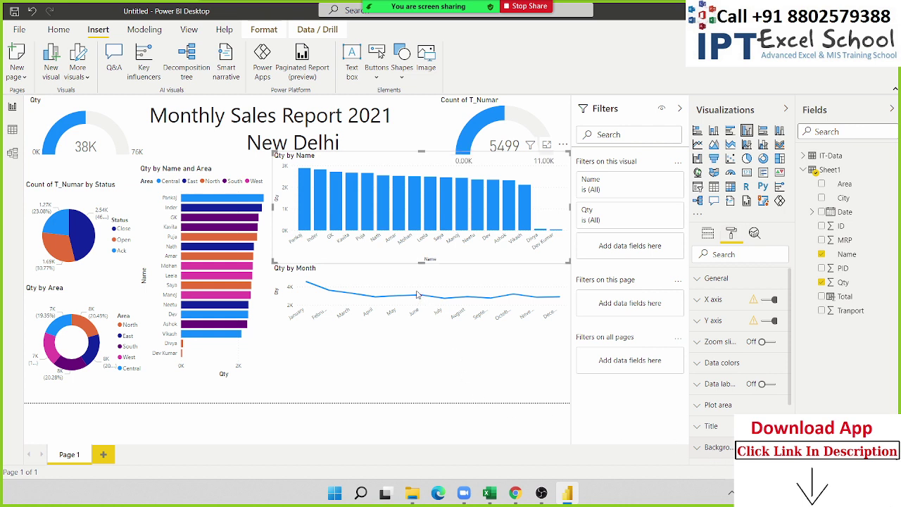
{"action": "left_click", "coordinate": [393, 276]}
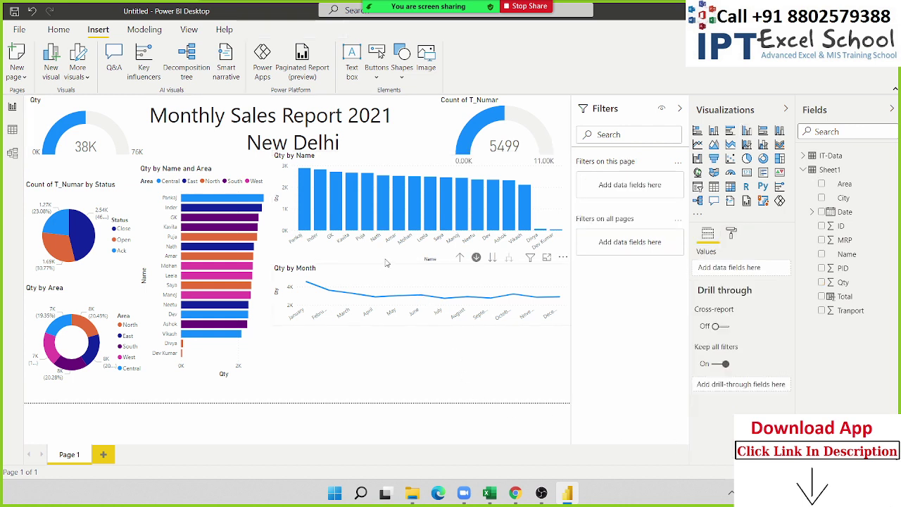
{"action": "left_click", "coordinate": [386, 263]}
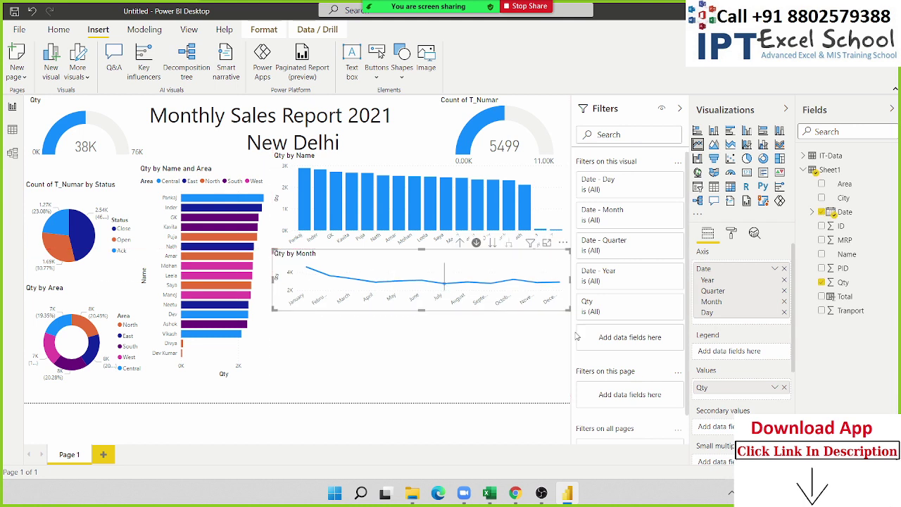
{"action": "left_click", "coordinate": [731, 234]}
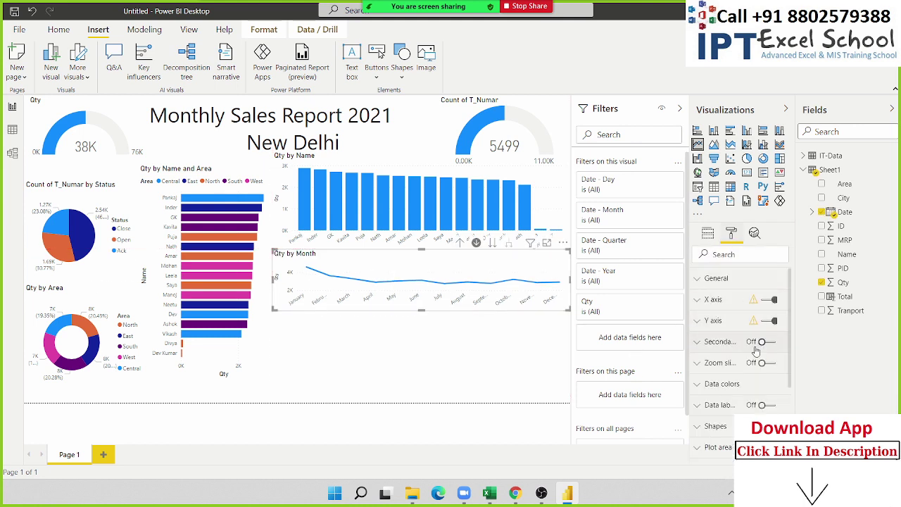
{"action": "scroll", "coordinate": [760, 352], "scroll_direction": "down", "scroll_amount": 5}
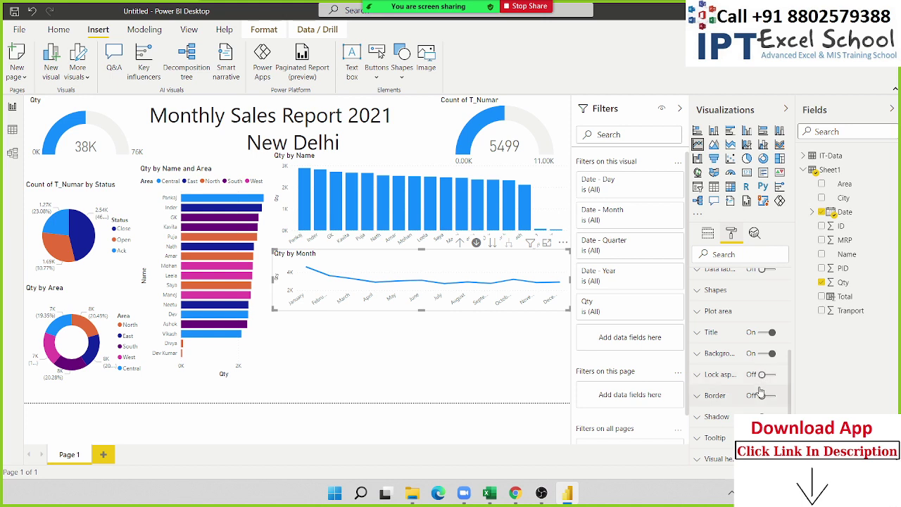
{"action": "left_click", "coordinate": [768, 353]}
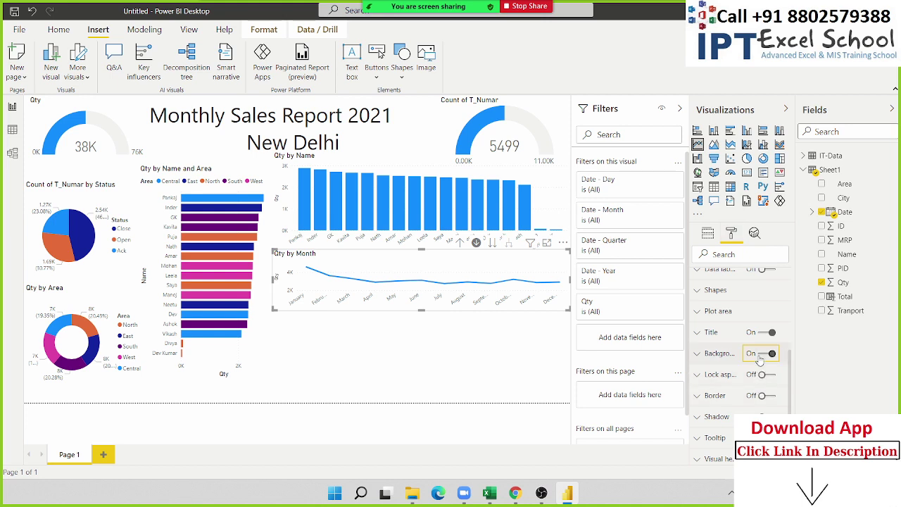
Enlarge the empty map to fill the lower right of the page.
{"action": "left_click", "coordinate": [504, 355]}
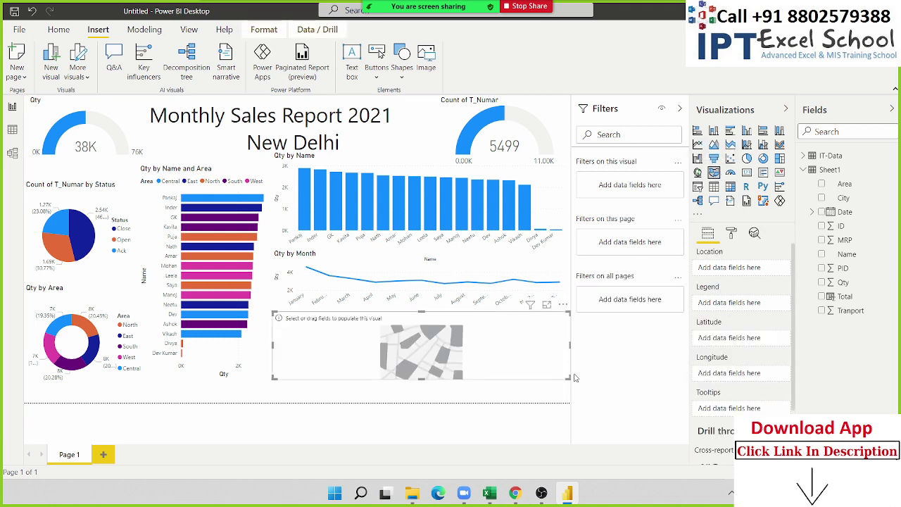
{"action": "left_click_drag", "start_coordinate": [568, 377], "coordinate": [563, 403]}
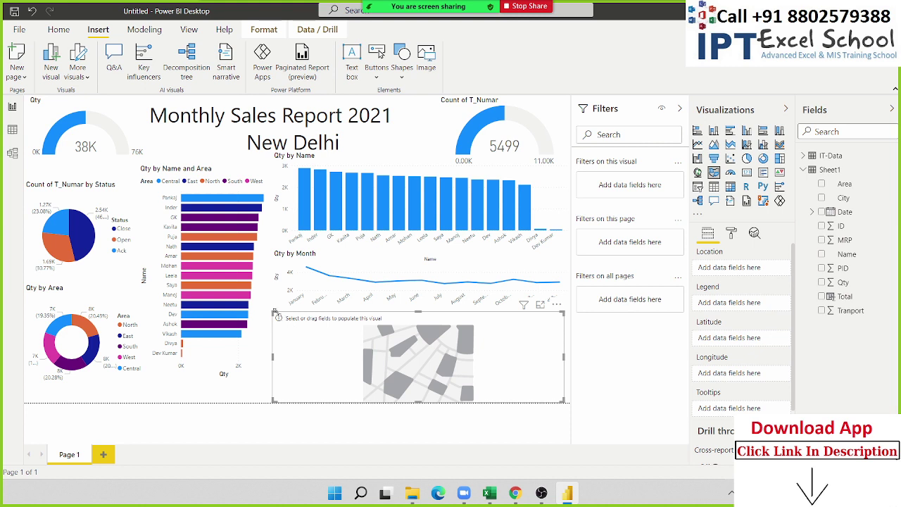
{"action": "left_click_drag", "start_coordinate": [275, 312], "coordinate": [268, 288]}
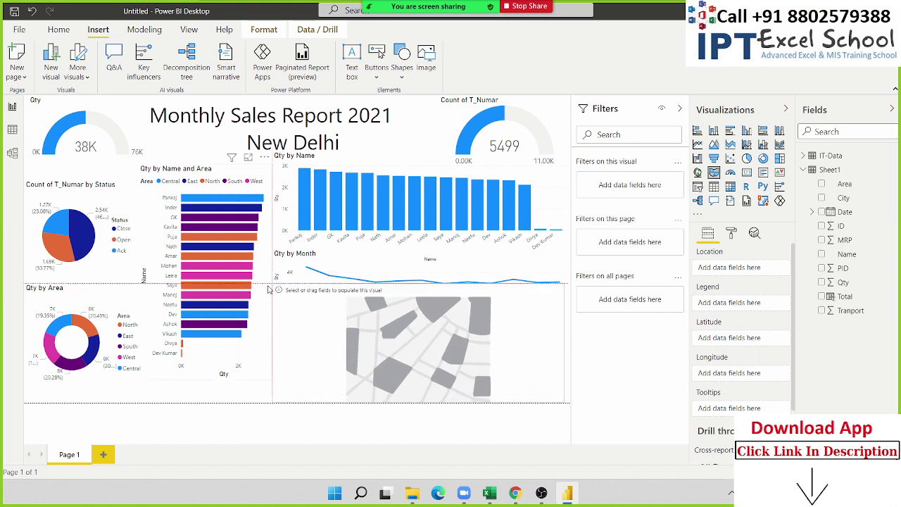
{"action": "left_click_drag", "start_coordinate": [271, 338], "coordinate": [253, 340]}
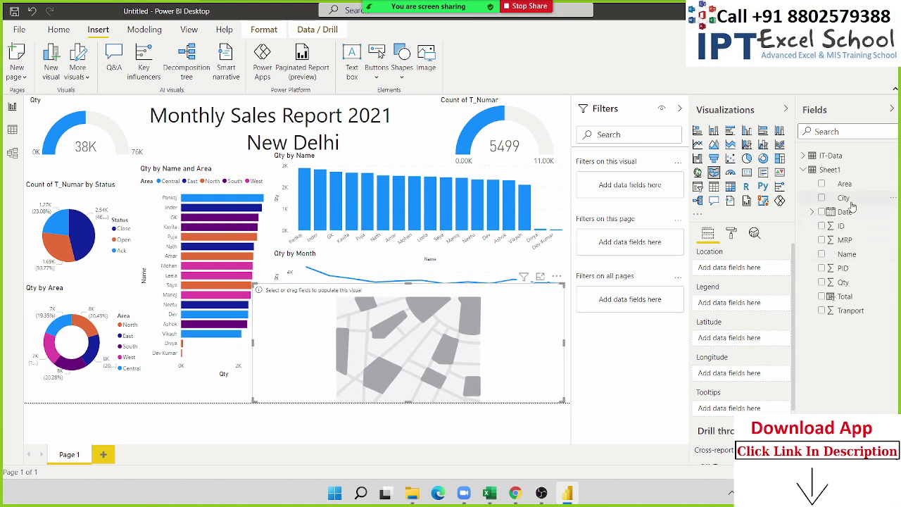
Plot City as the map's location with Qty as its legend.
{"action": "left_click_drag", "start_coordinate": [845, 200], "coordinate": [411, 370]}
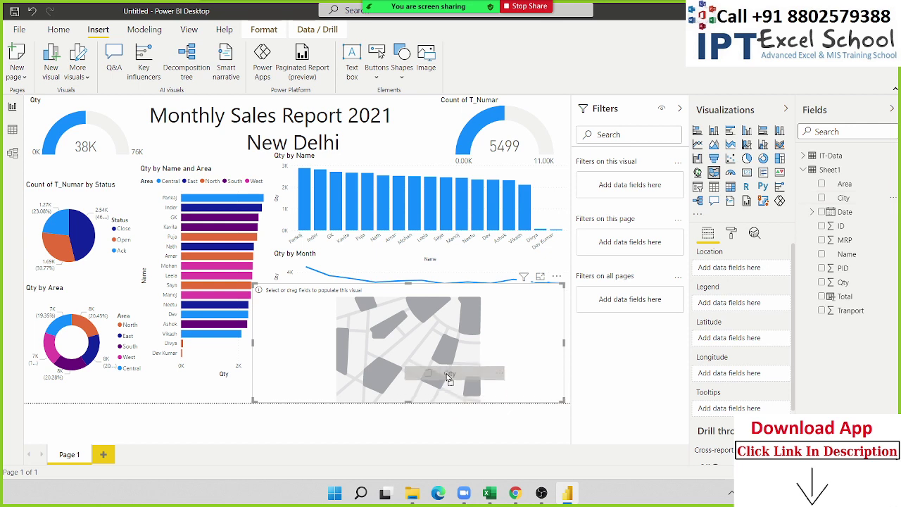
{"action": "left_click_drag", "start_coordinate": [843, 282], "coordinate": [440, 368]}
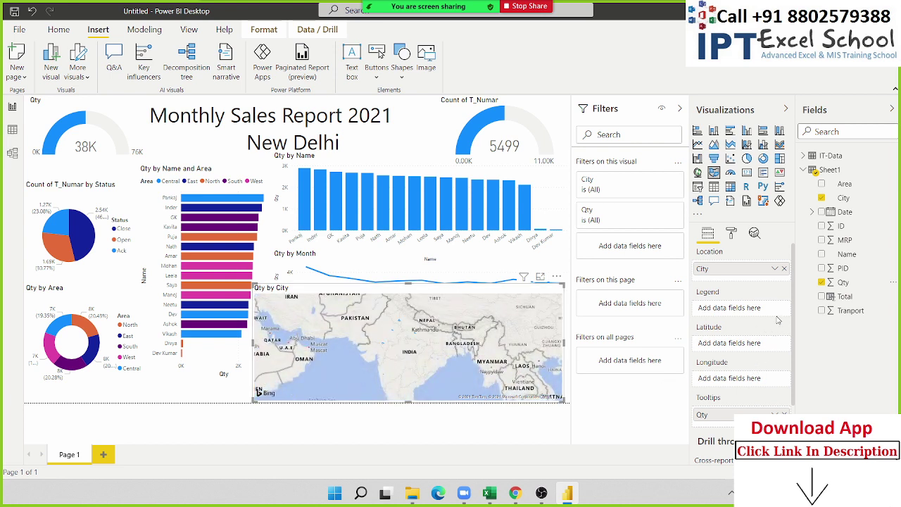
{"action": "scroll", "coordinate": [732, 400], "scroll_direction": "down", "scroll_amount": 2}
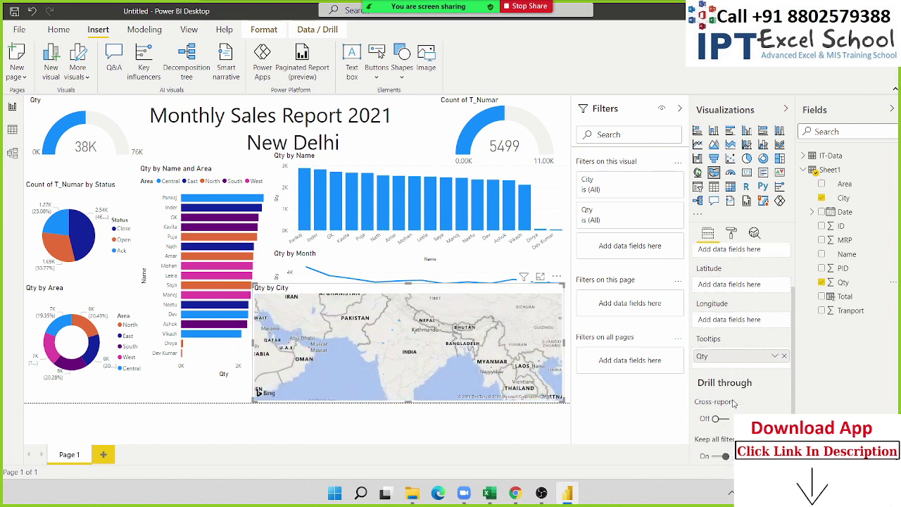
{"action": "scroll", "coordinate": [737, 369], "scroll_direction": "up", "scroll_amount": 2}
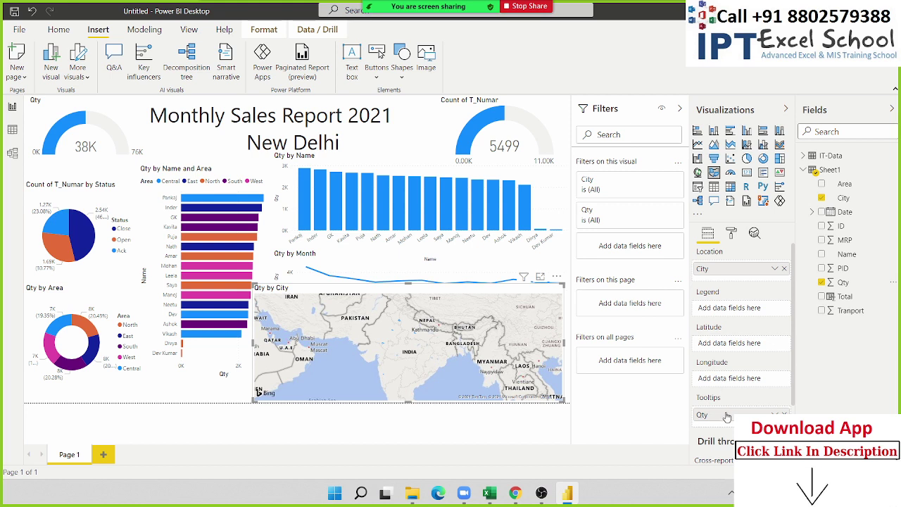
{"action": "mouse_move", "coordinate": [718, 356]}
{"action": "left_mouse_down"}
{"action": "mouse_move", "coordinate": [724, 310]}
{"action": "mouse_move", "coordinate": [730, 417]}
{"action": "mouse_move", "coordinate": [381, 351]}
{"action": "left_mouse_up"}
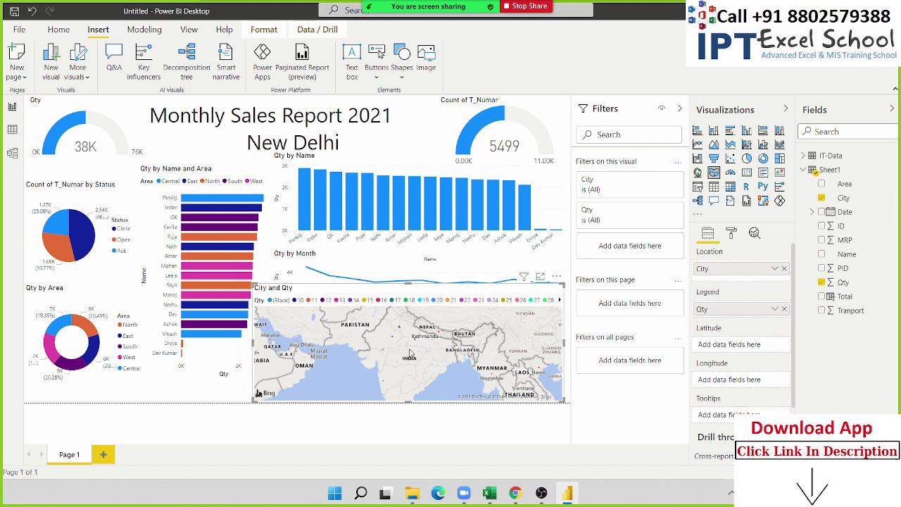
Replace the map legend with Name and size the city bubbles by Qty.
{"action": "left_click", "coordinate": [783, 309]}
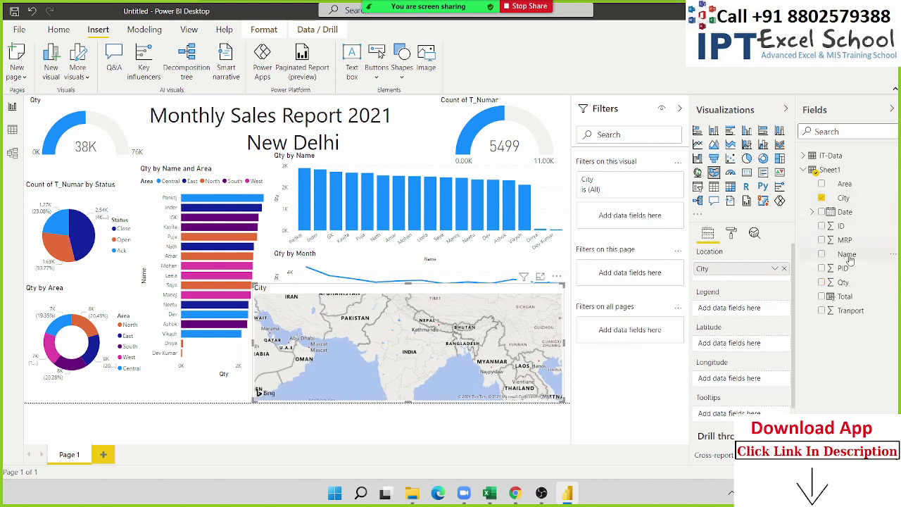
{"action": "left_click_drag", "start_coordinate": [846, 254], "coordinate": [744, 311]}
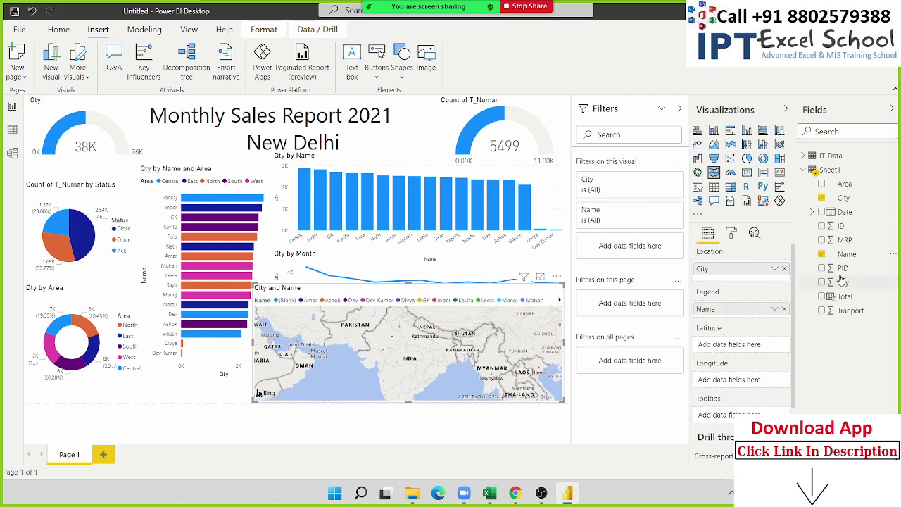
{"action": "mouse_move", "coordinate": [843, 282]}
{"action": "left_mouse_down"}
{"action": "mouse_move", "coordinate": [736, 388]}
{"action": "mouse_move", "coordinate": [767, 373]}
{"action": "left_mouse_up"}
{"action": "left_click", "coordinate": [697, 172]}
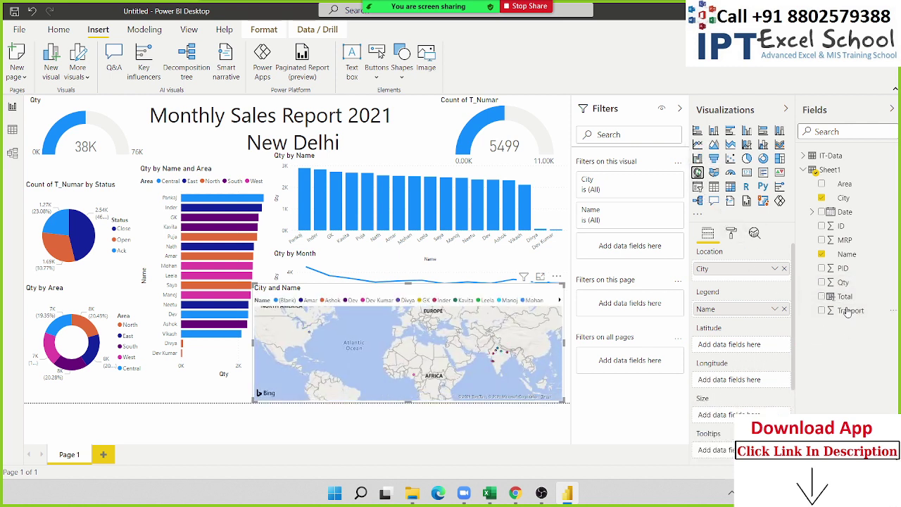
{"action": "left_click_drag", "start_coordinate": [847, 285], "coordinate": [724, 450]}
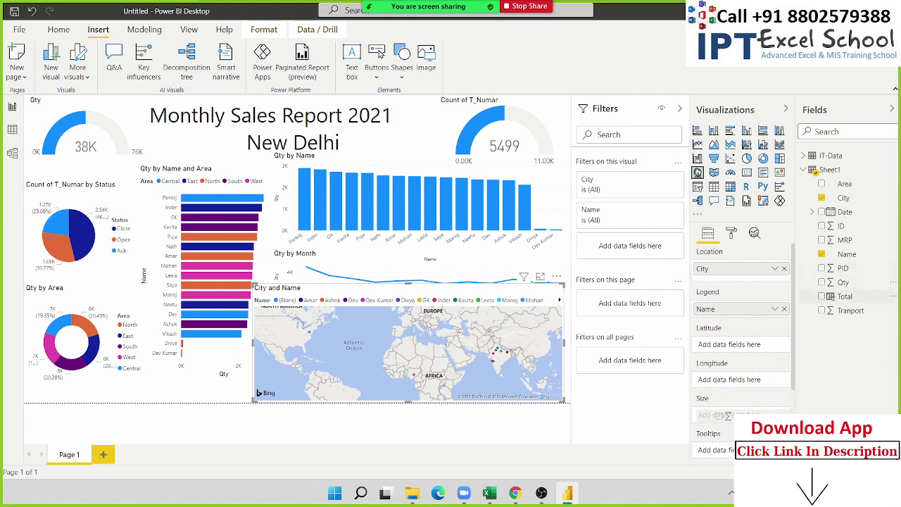
{"action": "left_click_drag", "start_coordinate": [724, 451], "coordinate": [728, 415]}
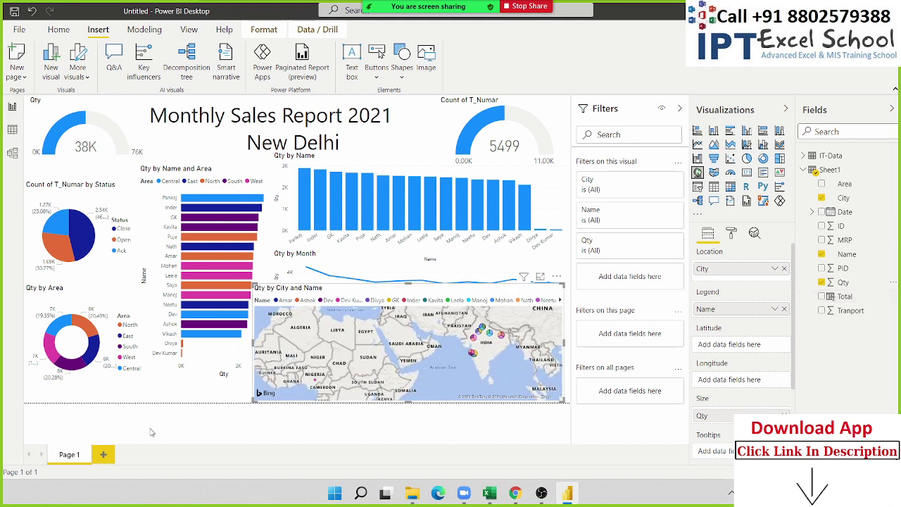
Rename the Page 1 tab to 2021.
{"action": "left_click", "coordinate": [83, 456]}
{"action": "double_click", "coordinate": [79, 456]}
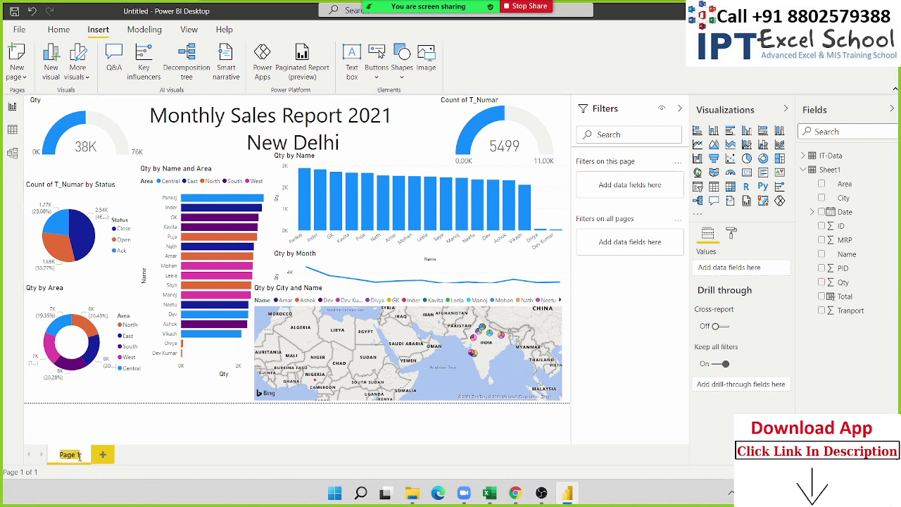
{"action": "type", "text": "2021"}
{"action": "left_click", "coordinate": [165, 449]}
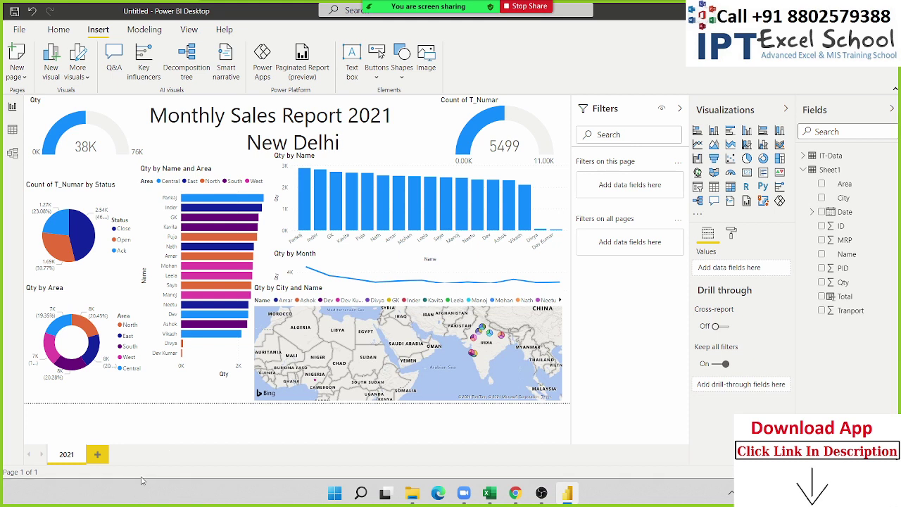
{"action": "left_click", "coordinate": [19, 29]}
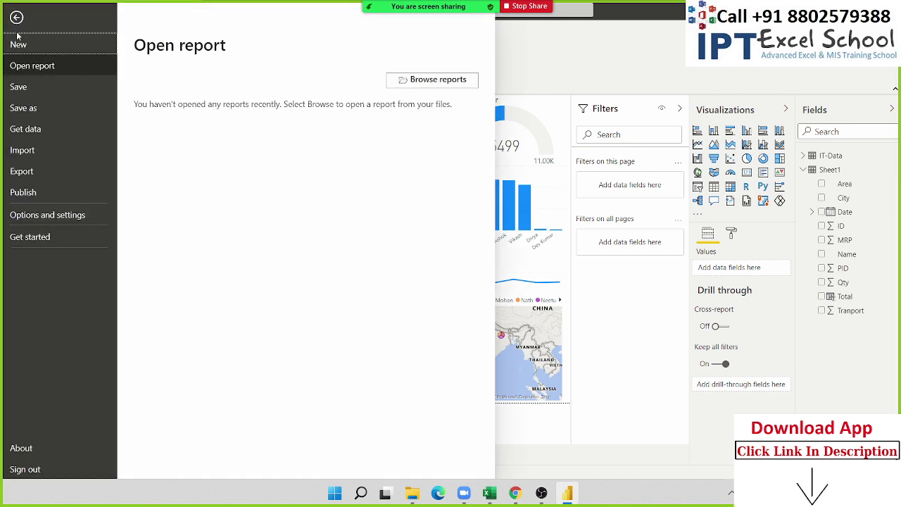
{"action": "left_click", "coordinate": [52, 180]}
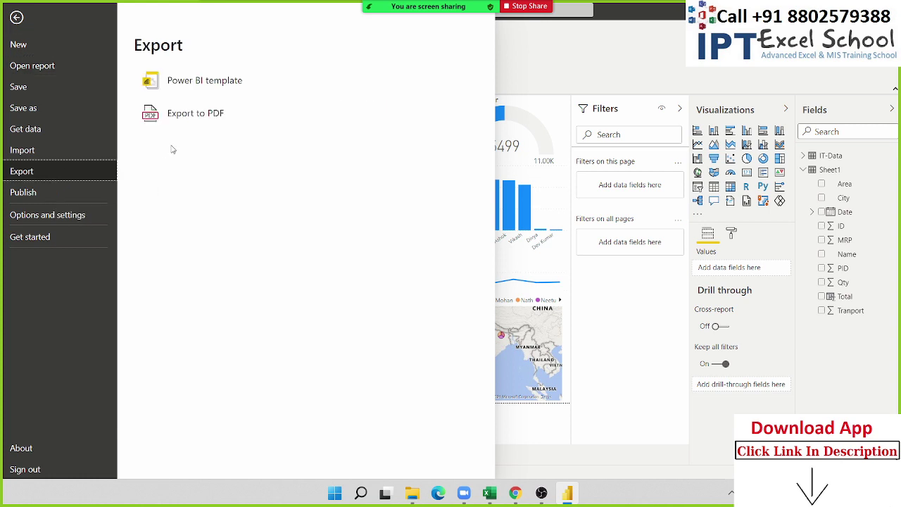
{"action": "left_click", "coordinate": [198, 124]}
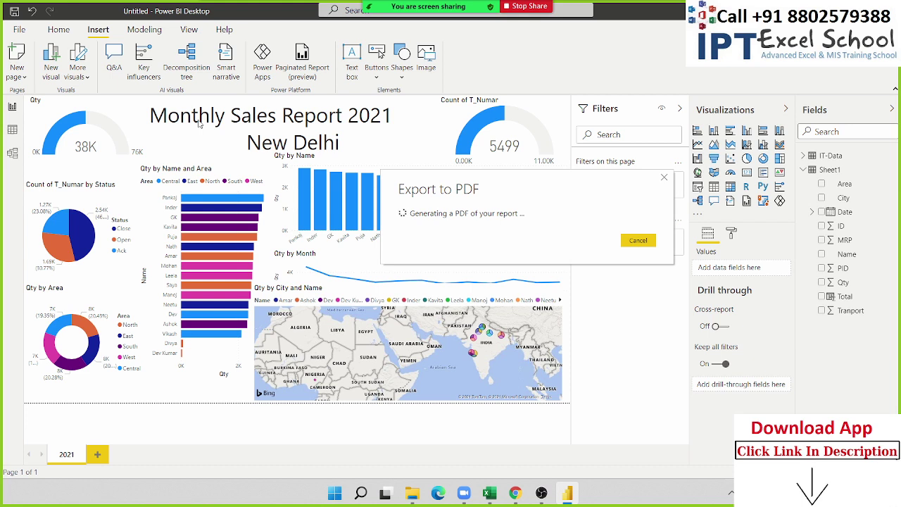
Save the report as Dashbaord-7.30 and publish it to My workspace.
{"action": "left_click", "coordinate": [60, 33]}
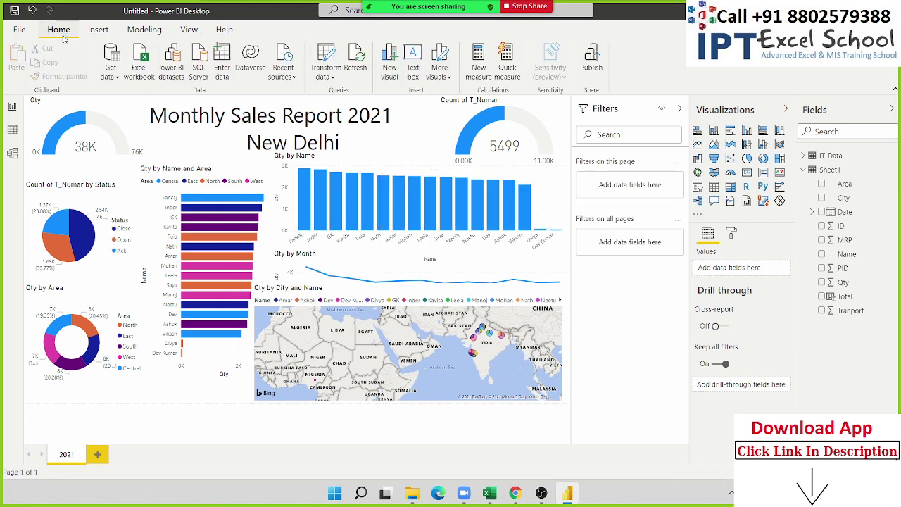
{"action": "left_click", "coordinate": [597, 65]}
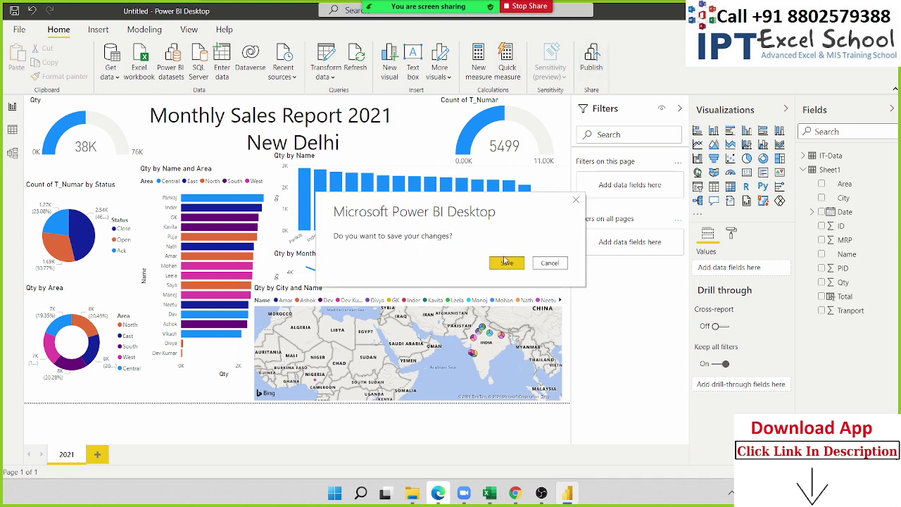
{"action": "left_click", "coordinate": [504, 264]}
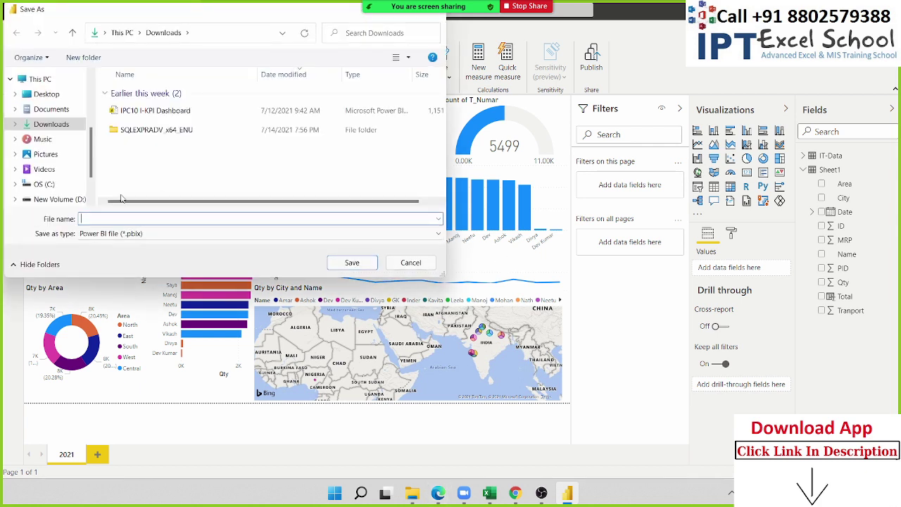
{"action": "type", "text": "Dashboard 7."}
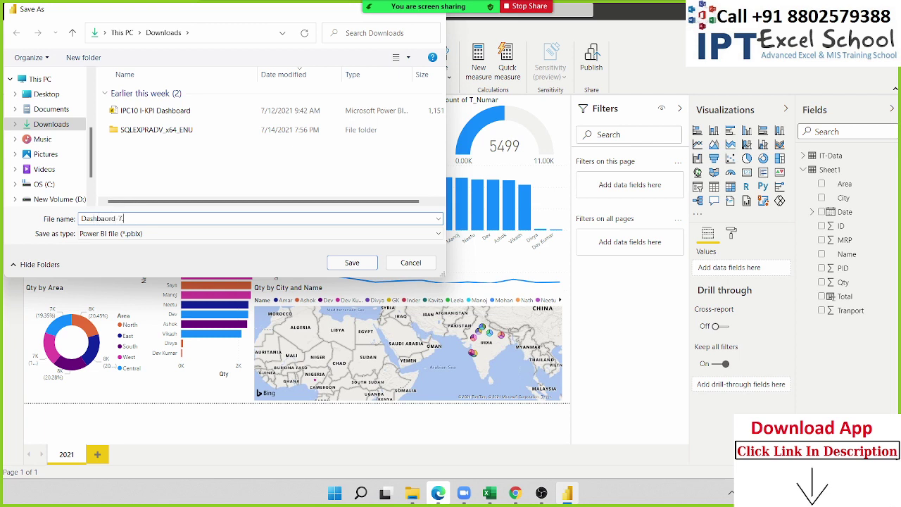
{"action": "type", "text": "30"}
{"action": "left_click", "coordinate": [362, 264]}
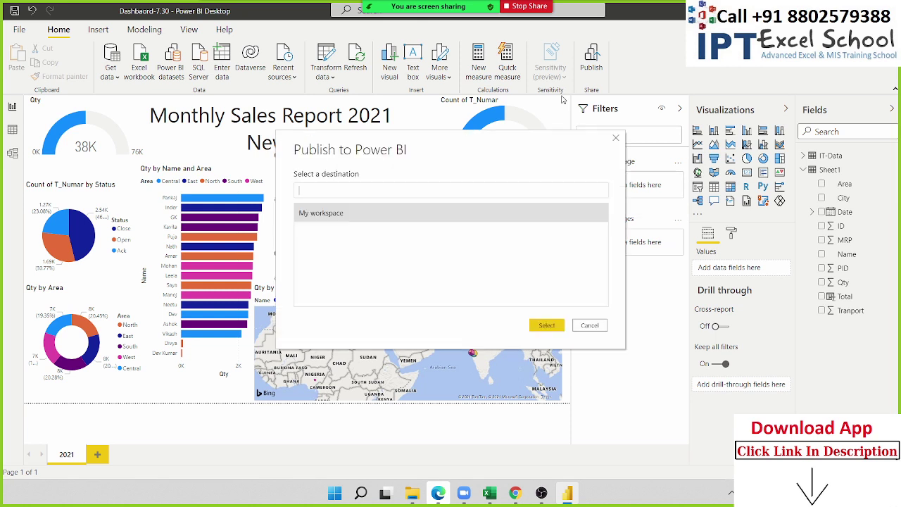
{"action": "left_click", "coordinate": [547, 328]}
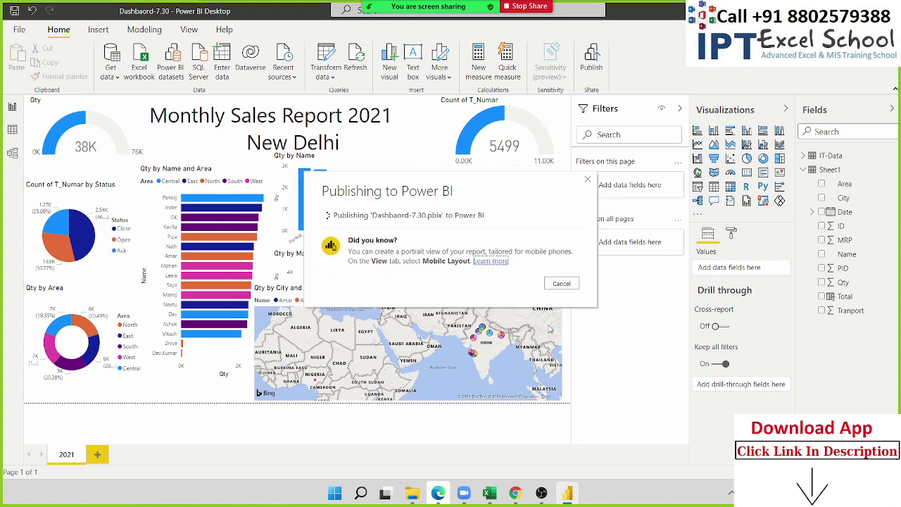
{"action": "left_click", "coordinate": [516, 495]}
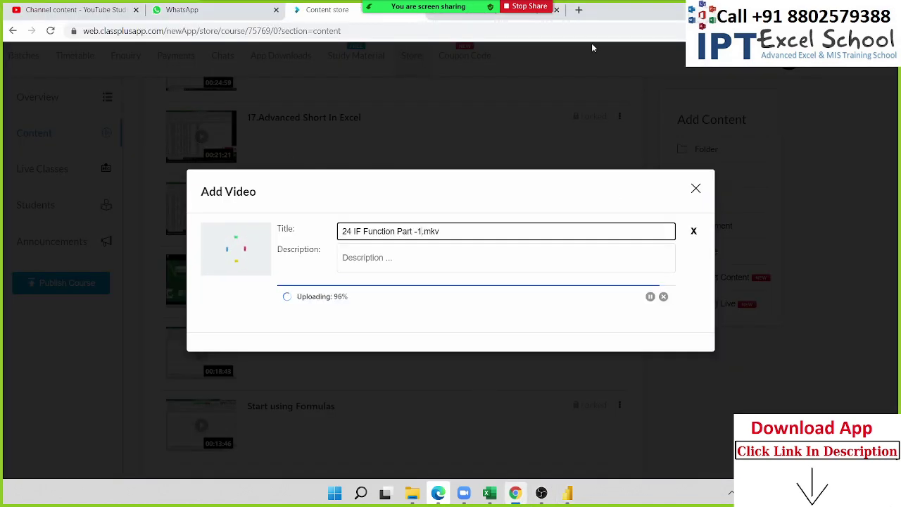
Open the Power BI service at app.powerbi.com in a new Chrome tab.
{"action": "left_click", "coordinate": [578, 9]}
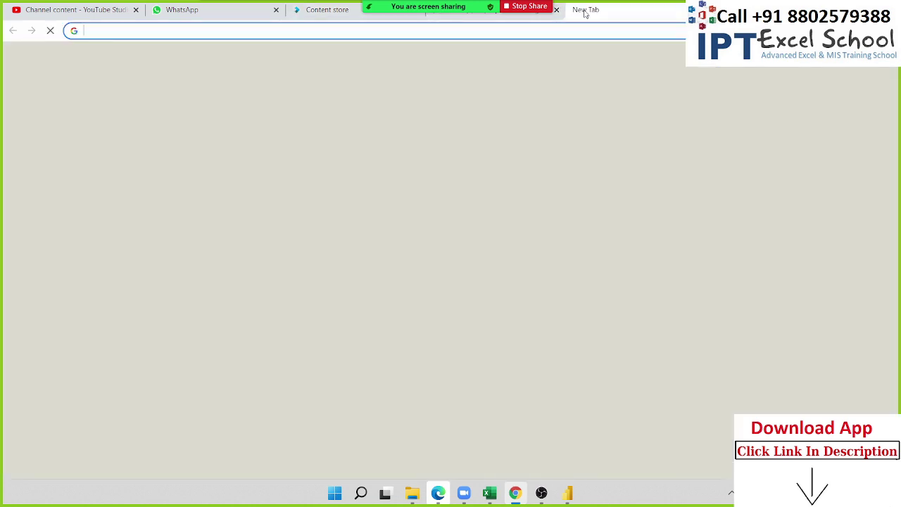
{"action": "type", "text": "power"}
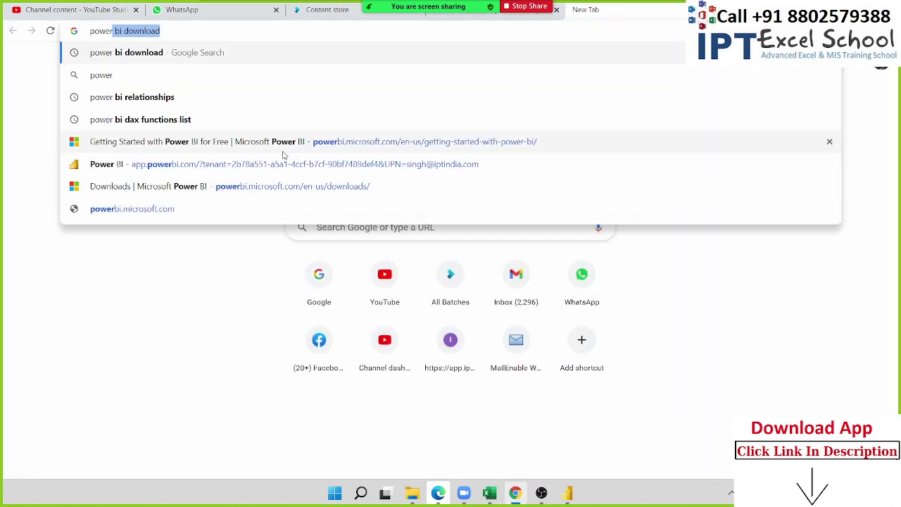
{"action": "left_click", "coordinate": [275, 169]}
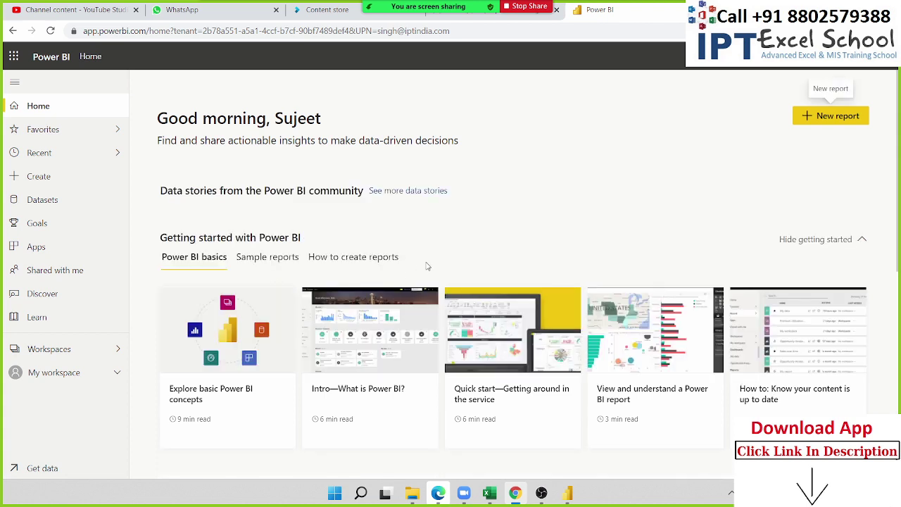
Open the published Dashbaord-7.30 report from My workspace in the Power BI service.
{"action": "scroll", "coordinate": [389, 224], "scroll_direction": "down", "scroll_amount": 1}
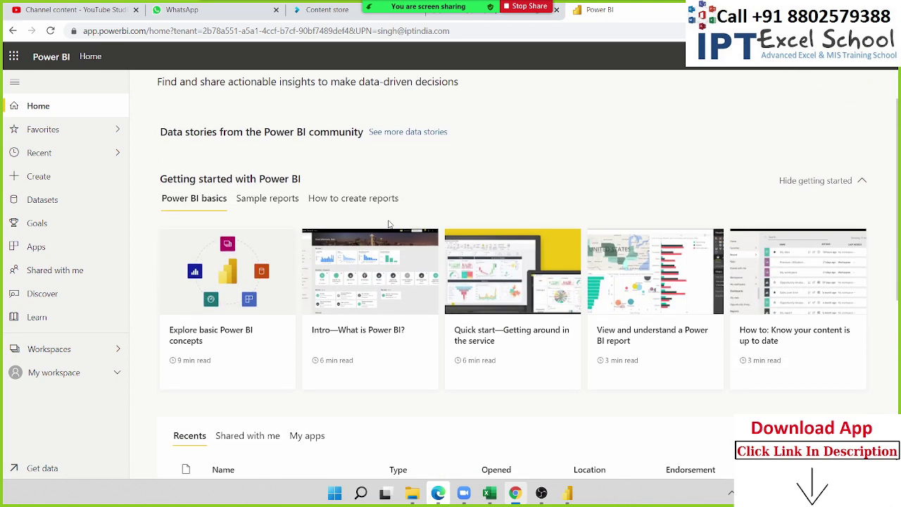
{"action": "left_click", "coordinate": [37, 373]}
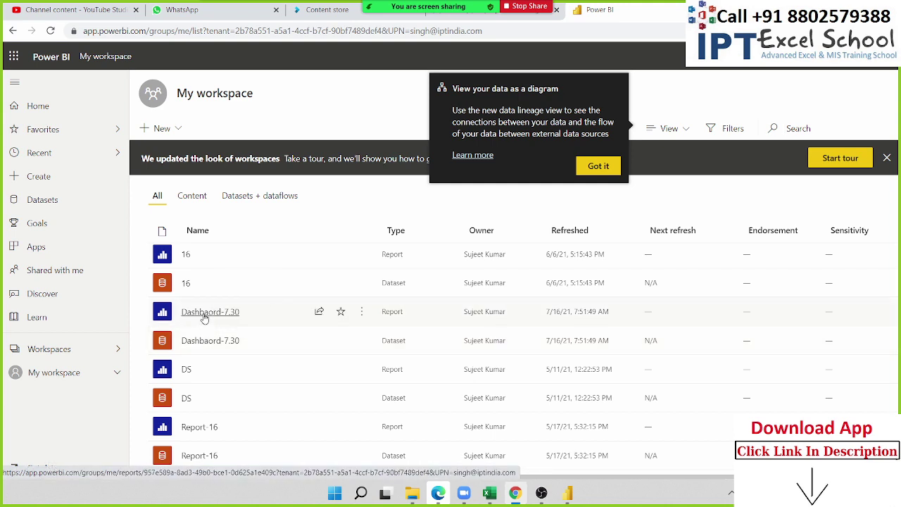
{"action": "left_click", "coordinate": [220, 311]}
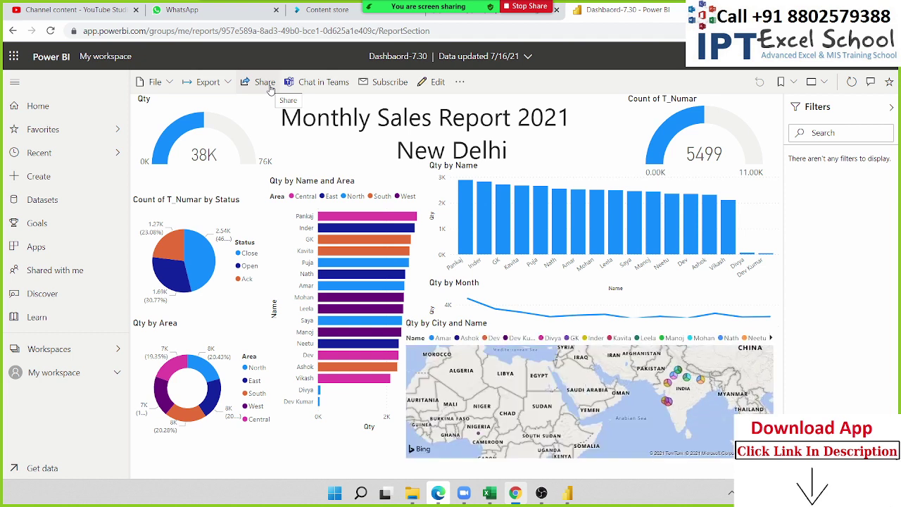
Review the report's Export and File menu options, then collapse the Filters pane to widen the canvas.
{"action": "left_click", "coordinate": [210, 83]}
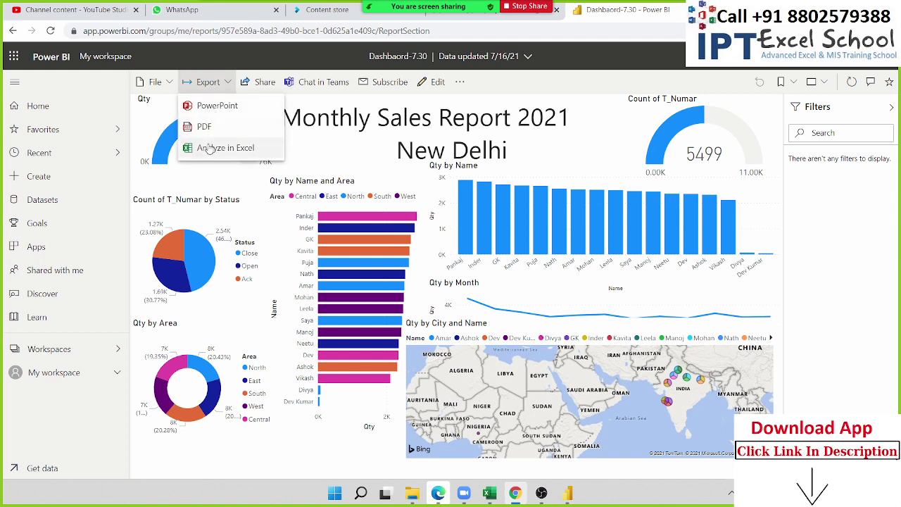
{"action": "left_click", "coordinate": [169, 83]}
{"action": "left_click", "coordinate": [169, 83]}
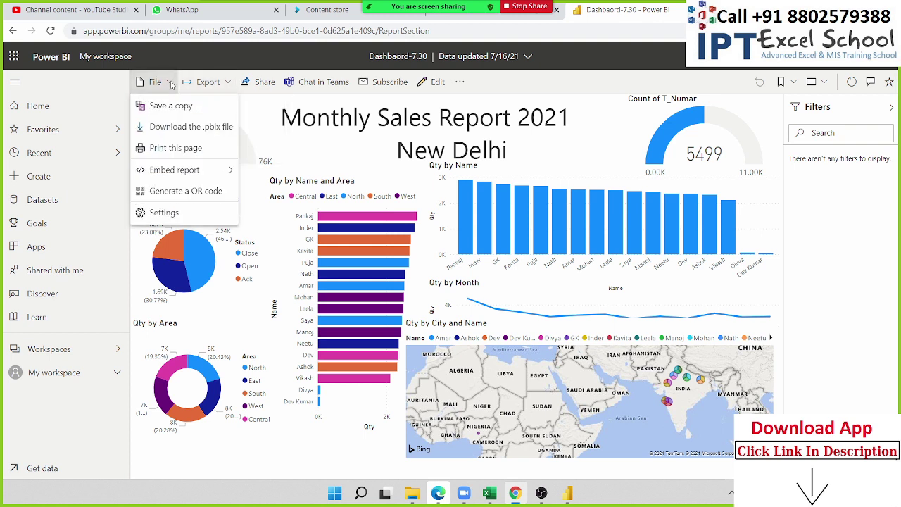
{"action": "mouse_move", "coordinate": [187, 175]}
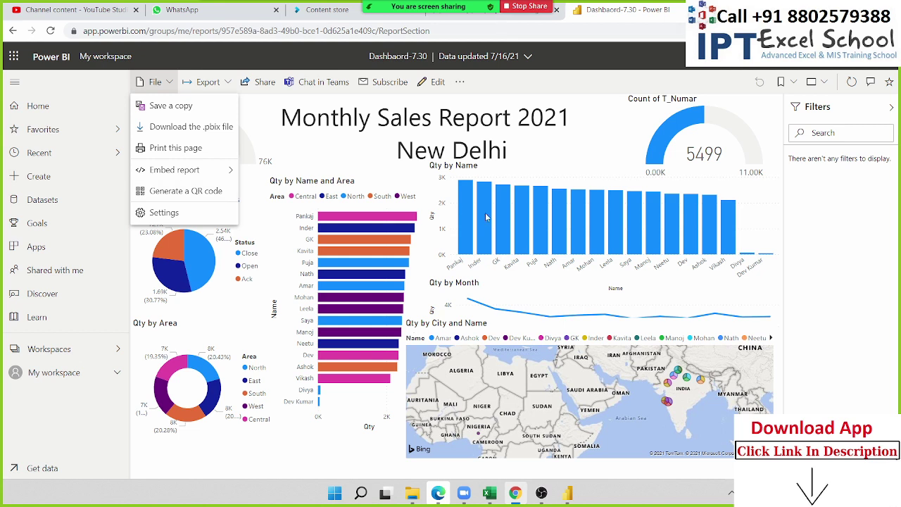
{"action": "left_click", "coordinate": [354, 146]}
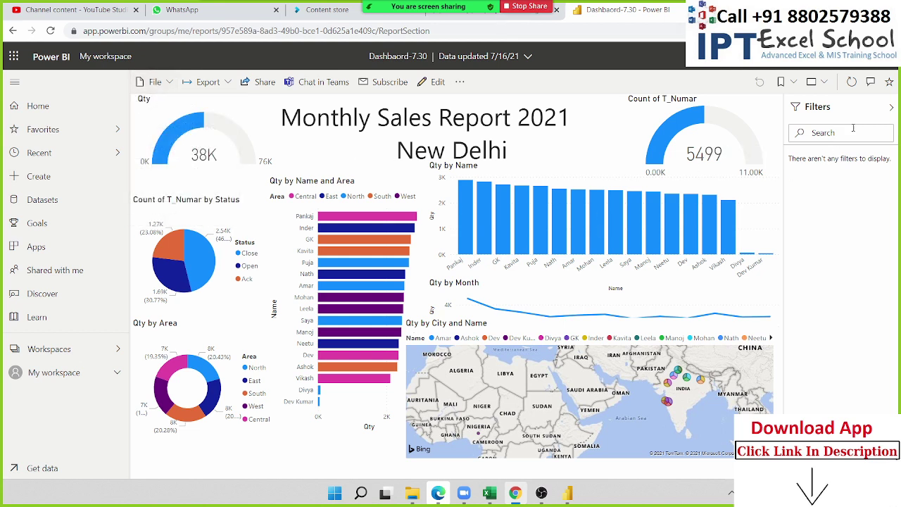
{"action": "left_click", "coordinate": [892, 108]}
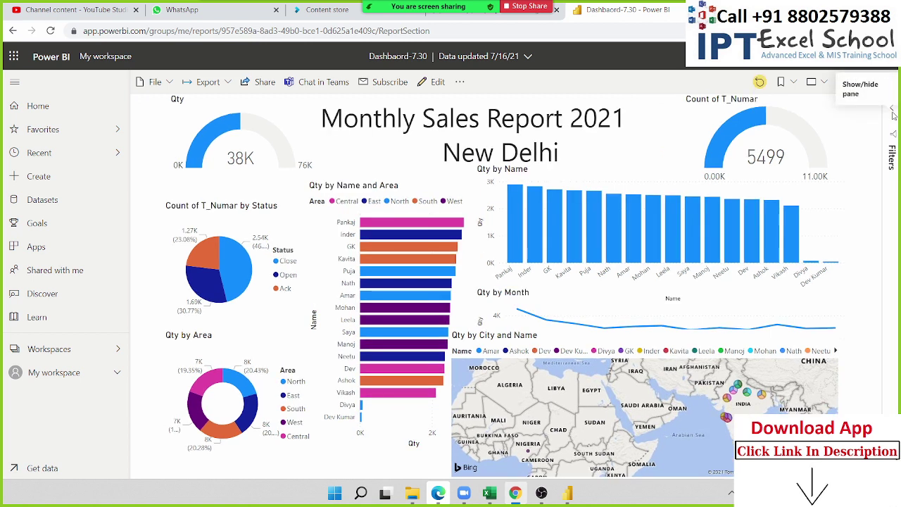